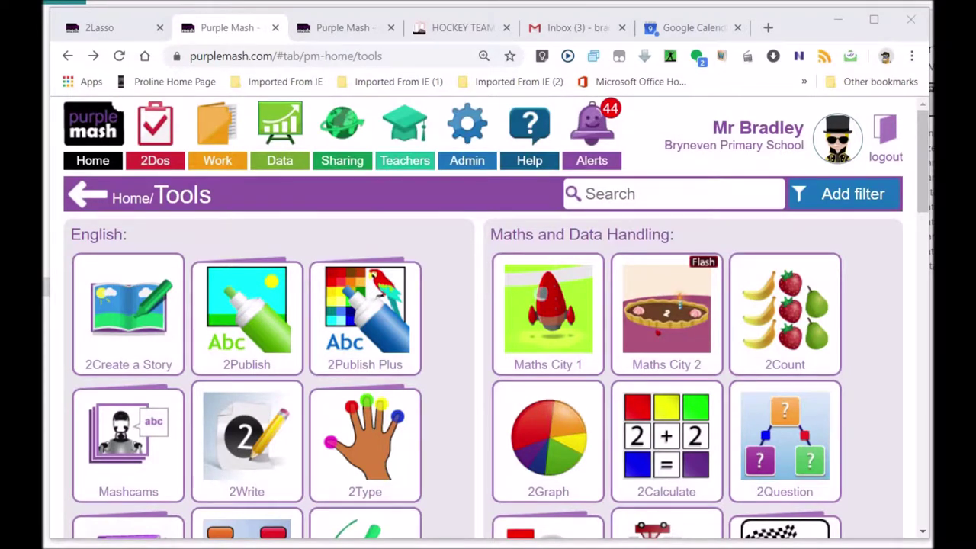
- Return to the Home page, open the Tools section, and launch 2Animate from Art and Design
click(87, 195)
key(shift+Tab)
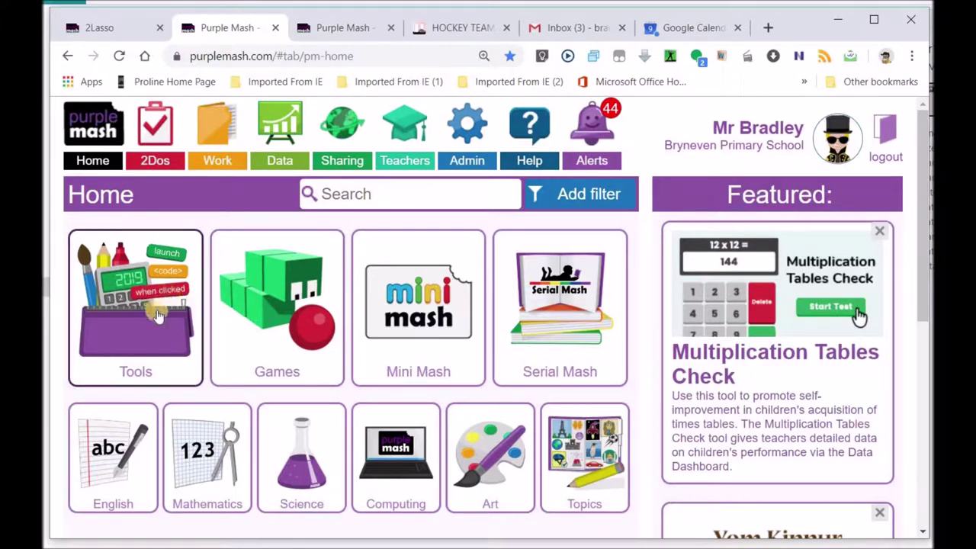
click(131, 293)
scroll(466, 309, down, 10)
scroll(463, 309, down, 5)
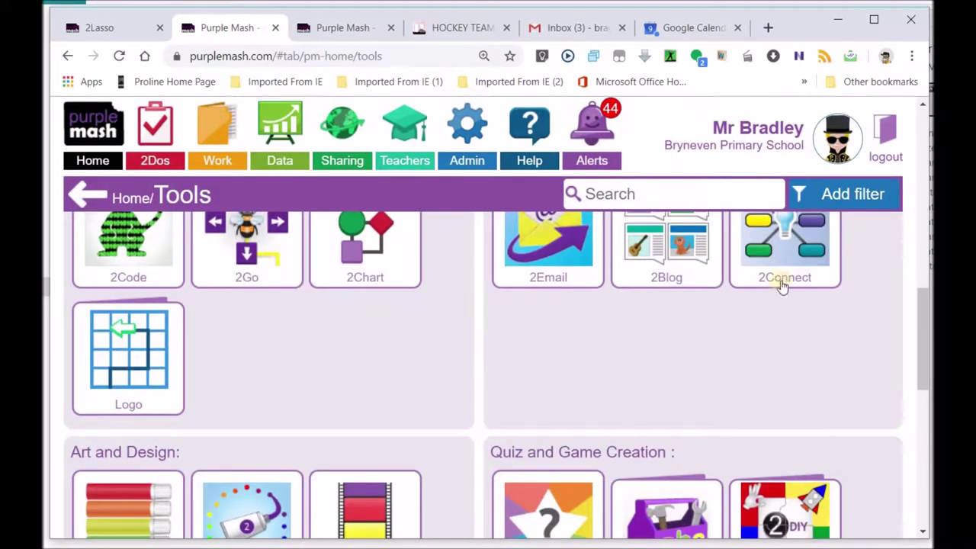
drag(921, 321, 922, 357)
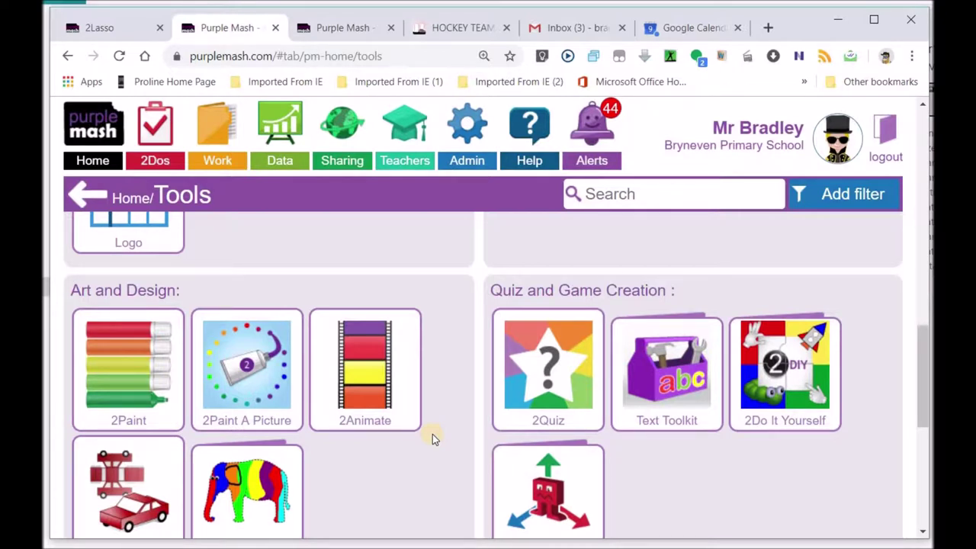
click(368, 384)
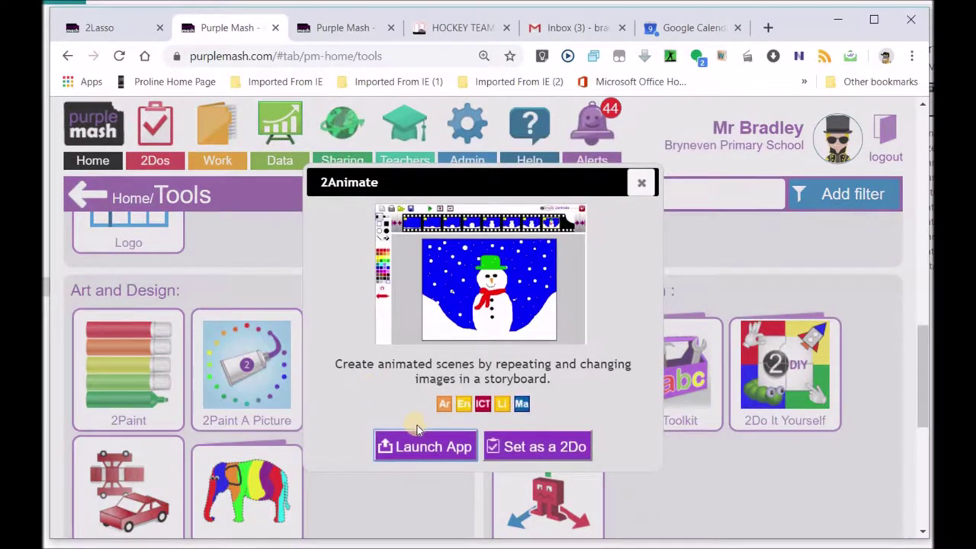
click(416, 445)
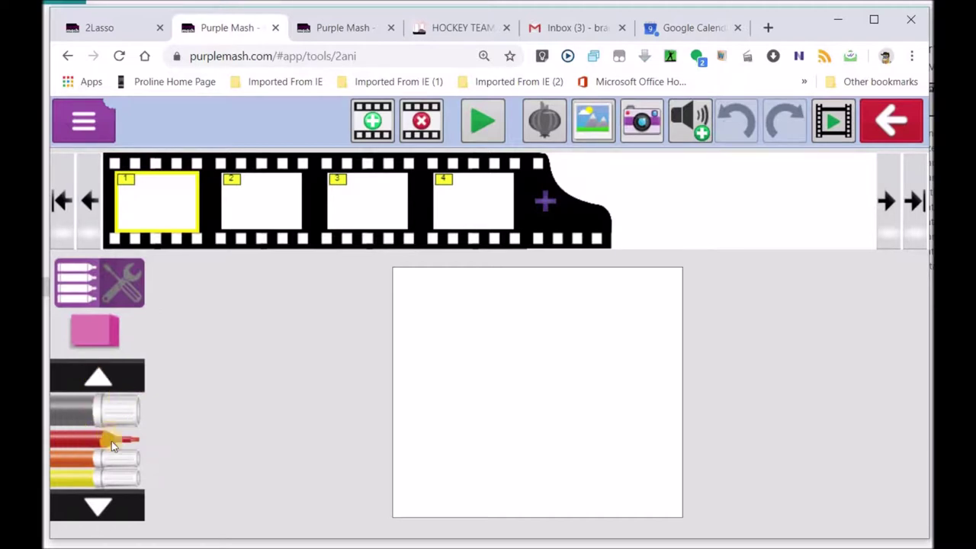
- Draw a purple bean-shaped head outline on frame 1 with a large and a small eye outline inside it
click(98, 510)
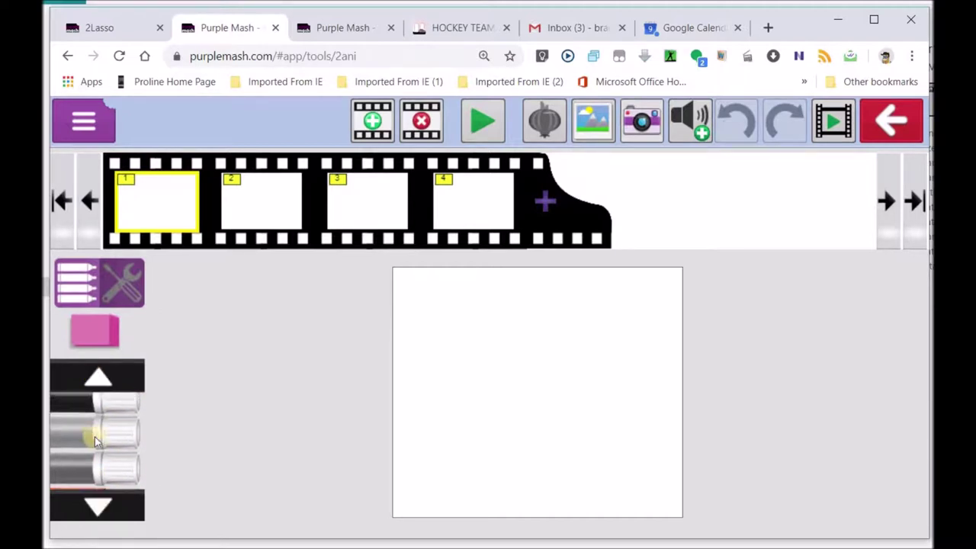
click(92, 374)
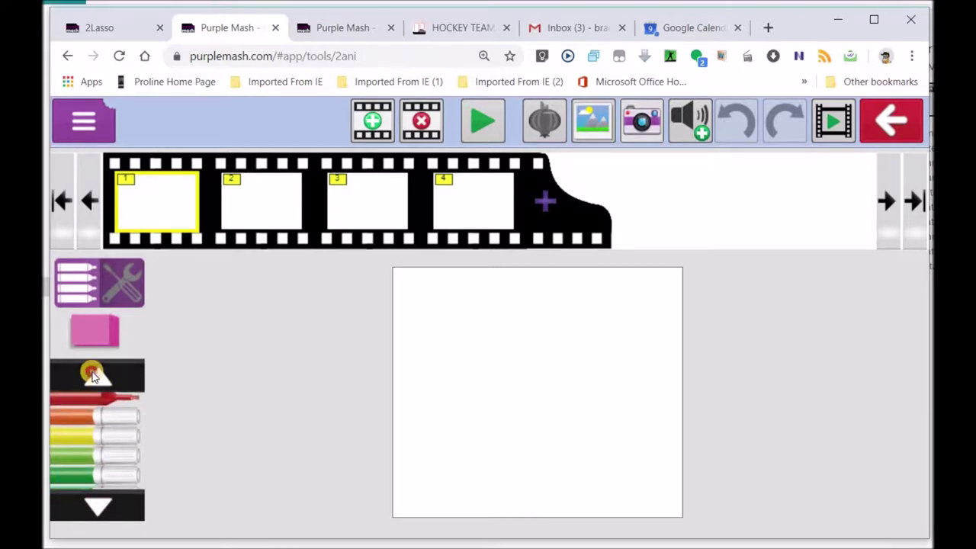
click(82, 437)
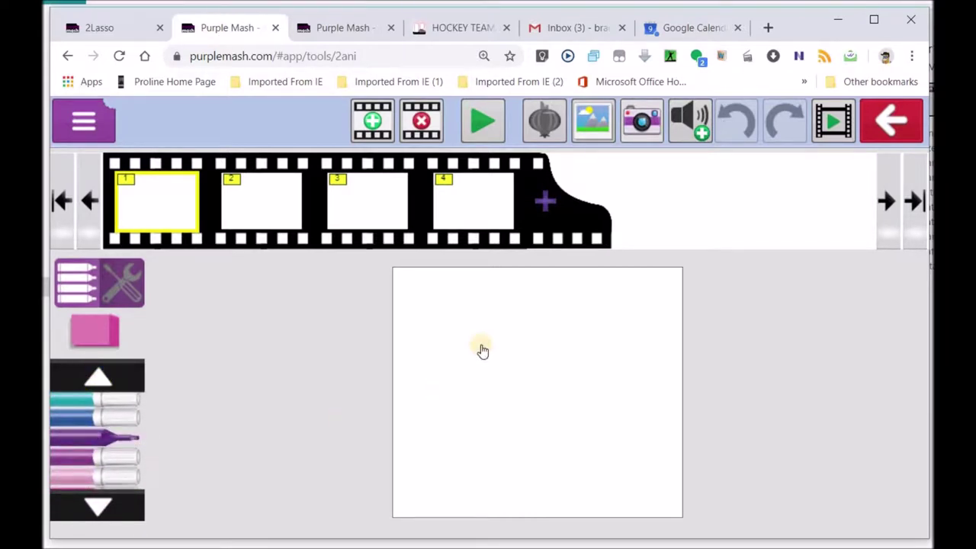
mouse_move(547, 295)
mouse_down()
mouse_move(478, 309)
mouse_move(438, 366)
mouse_move(460, 436)
mouse_move(549, 480)
mouse_move(627, 414)
mouse_move(545, 373)
mouse_move(556, 321)
mouse_move(543, 304)
mouse_up()
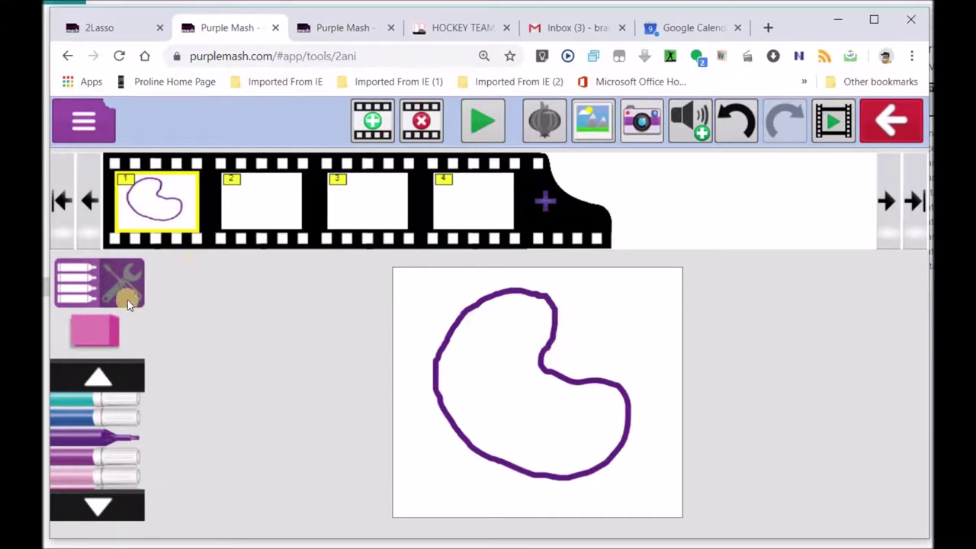
mouse_move(499, 363)
mouse_down()
mouse_move(487, 348)
mouse_move(458, 405)
mouse_move(505, 440)
mouse_move(534, 395)
mouse_move(494, 352)
mouse_up()
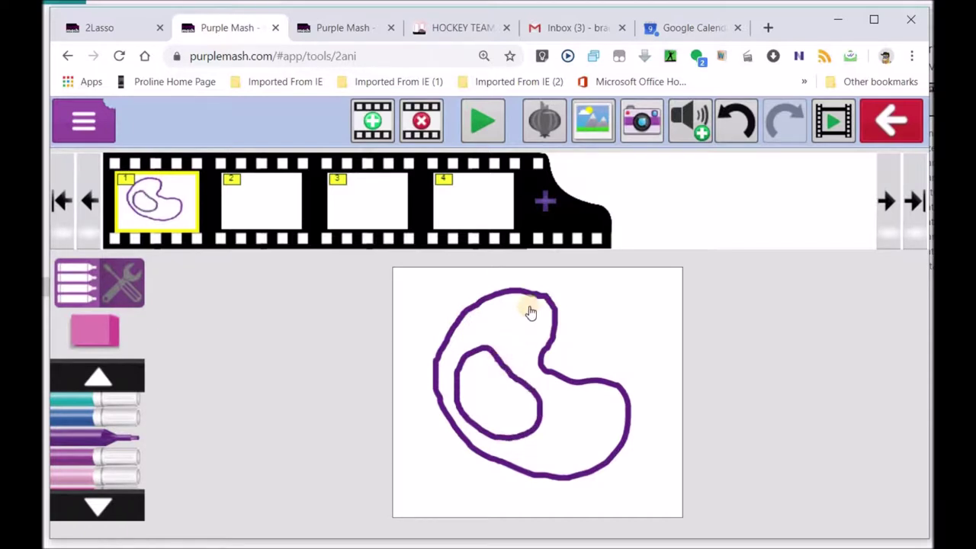
mouse_move(522, 309)
mouse_down()
mouse_move(501, 329)
mouse_move(523, 348)
mouse_move(542, 334)
mouse_move(532, 307)
mouse_up()
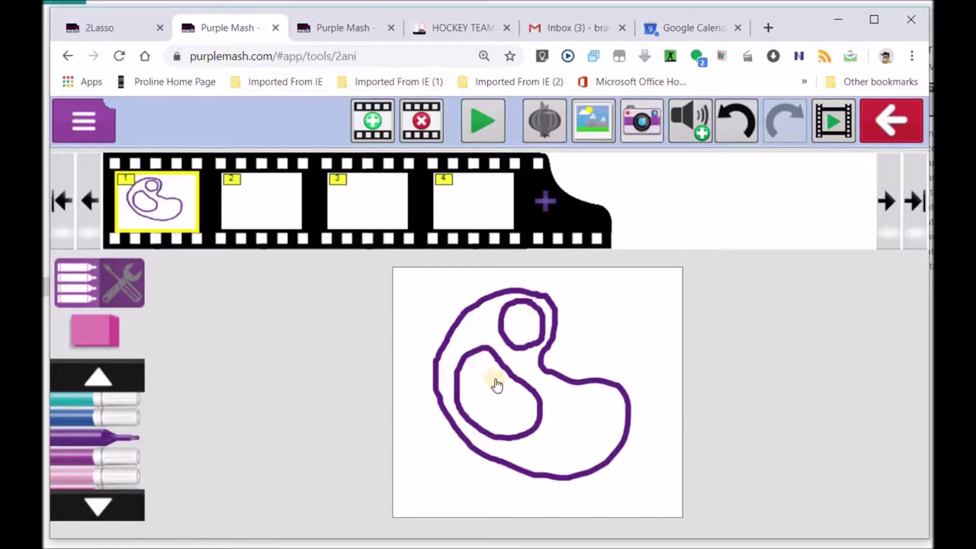
- Shade a purple pupil in the large eye and draw two bent facial lines in the lower part of the head
mouse_move(493, 382)
mouse_down()
mouse_move(518, 384)
mouse_move(499, 366)
mouse_move(512, 380)
mouse_up()
mouse_move(532, 374)
mouse_down()
mouse_move(553, 390)
mouse_move(562, 443)
mouse_up()
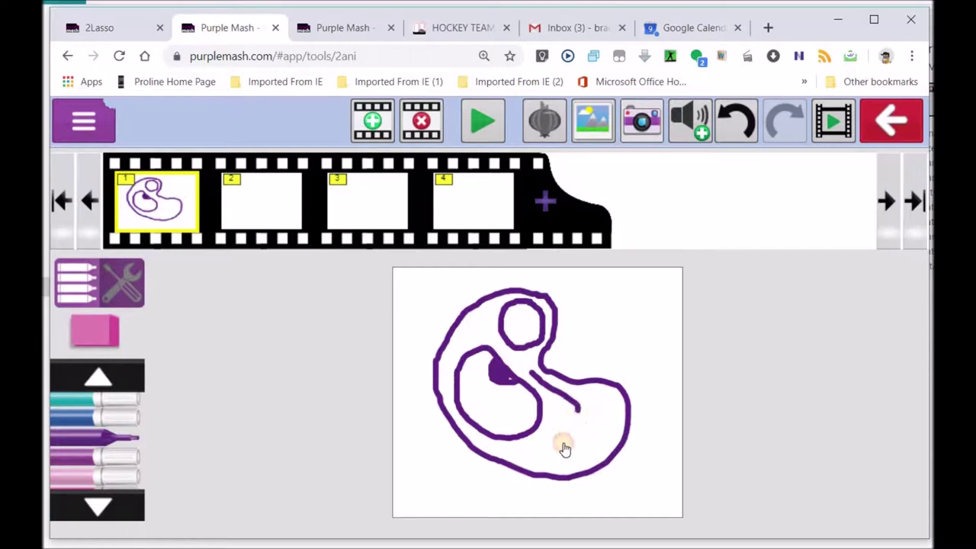
drag(598, 407, 585, 464)
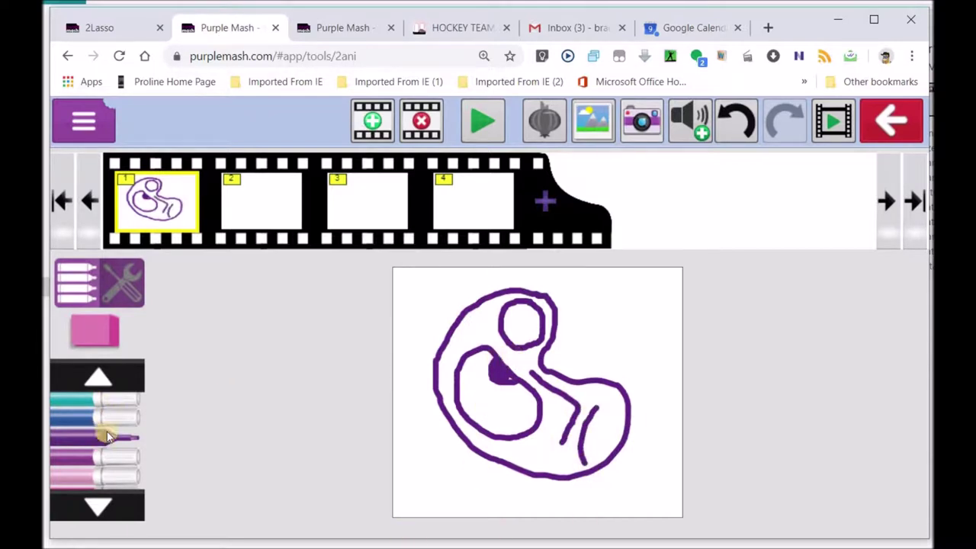
- Add purple filled-circle pupils to both eyes of the character
click(88, 294)
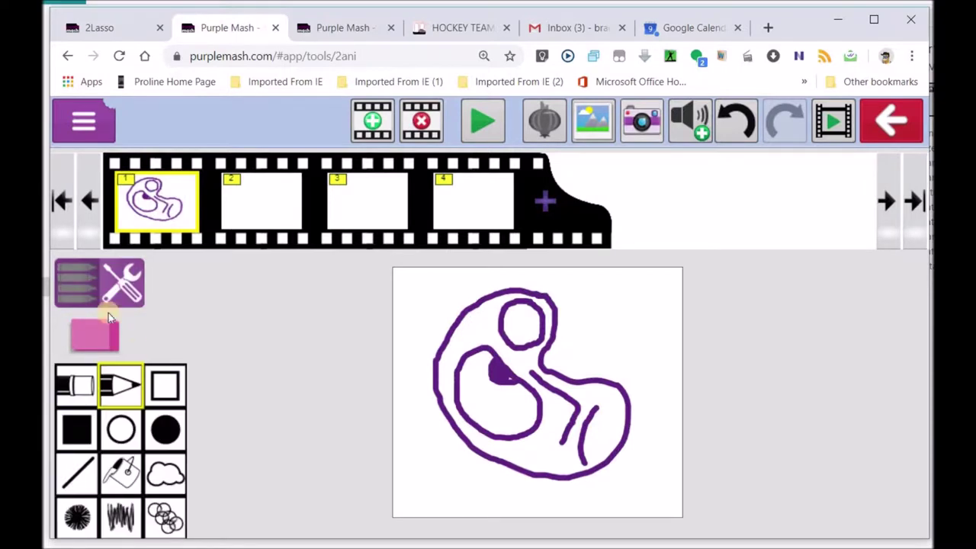
click(126, 430)
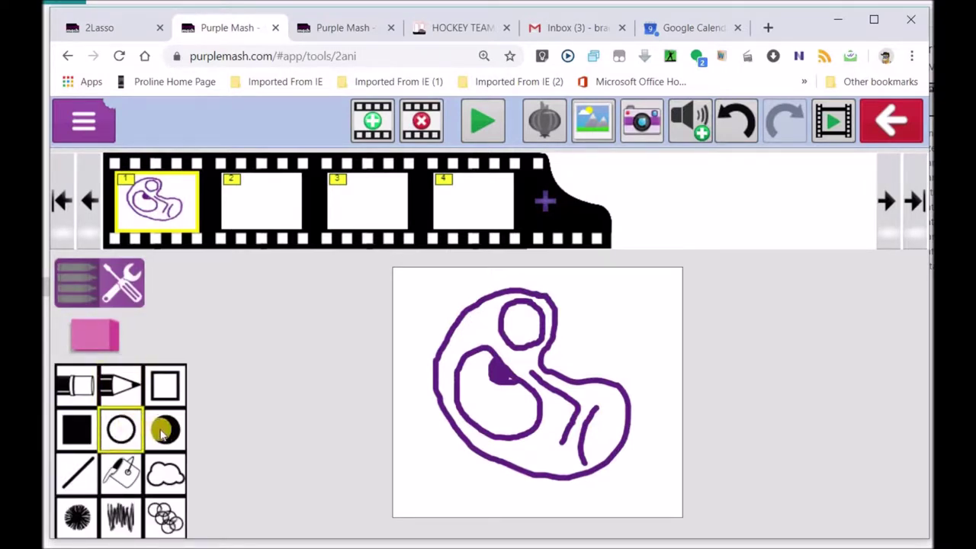
click(163, 431)
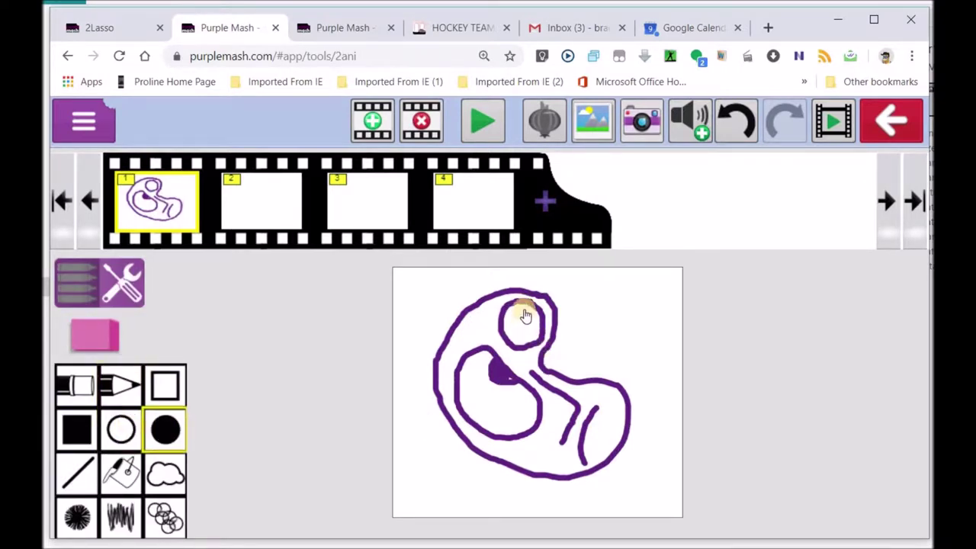
mouse_move(508, 318)
mouse_down()
mouse_move(529, 339)
mouse_move(475, 359)
mouse_move(517, 398)
mouse_up()
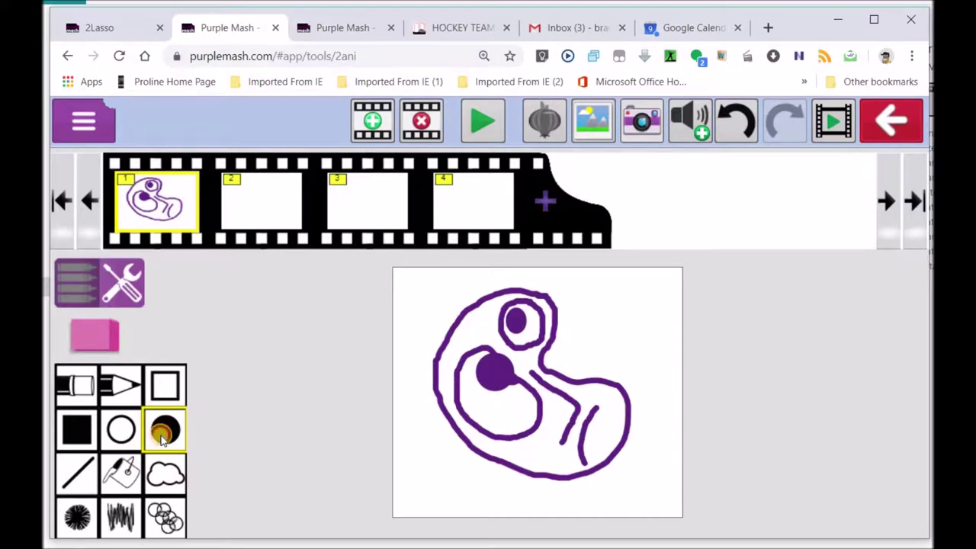
- Place small white filled circles on both pupils as eye highlights
click(105, 289)
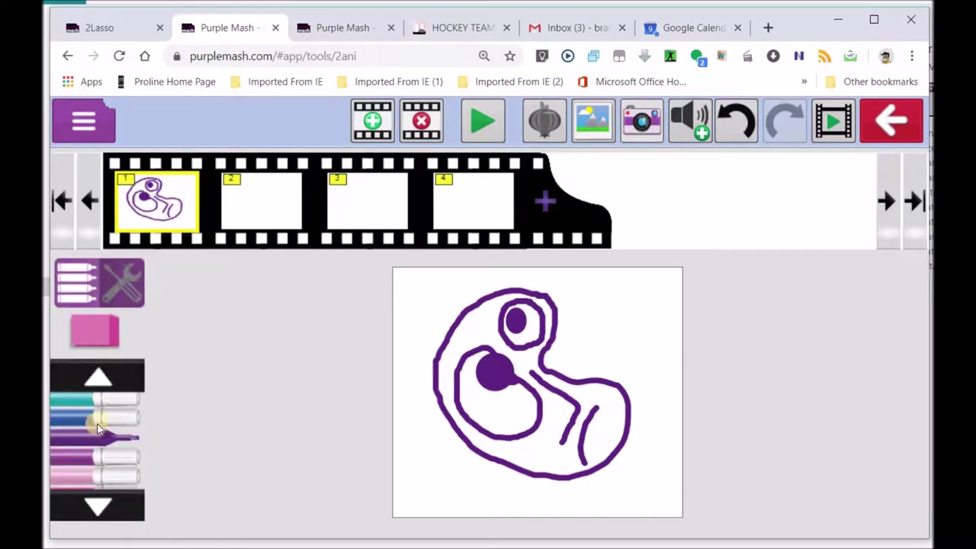
click(103, 380)
click(103, 379)
click(103, 379)
click(103, 379)
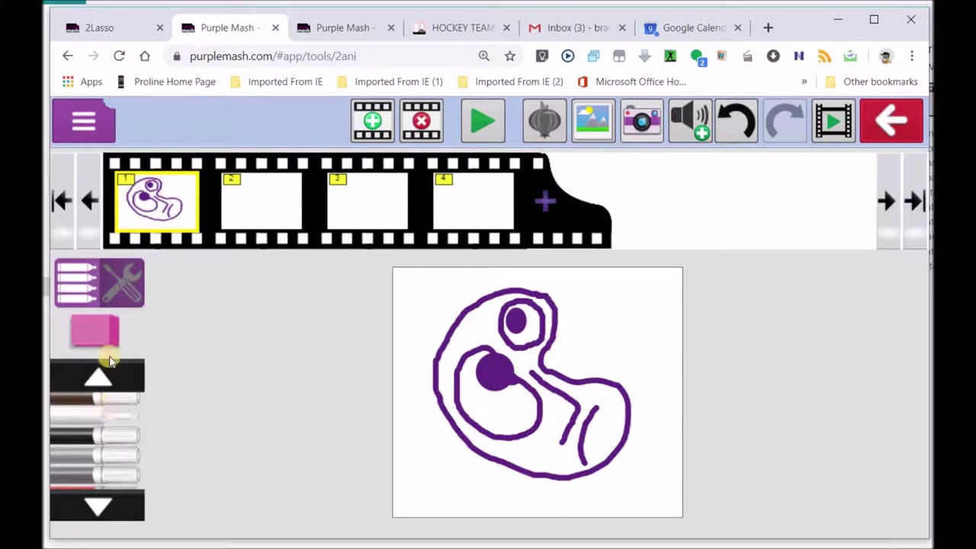
click(89, 286)
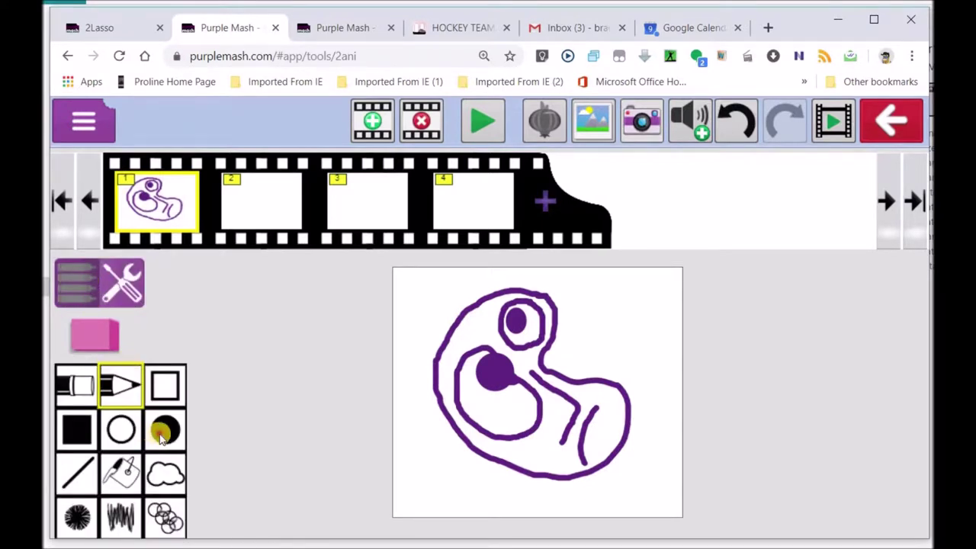
click(165, 429)
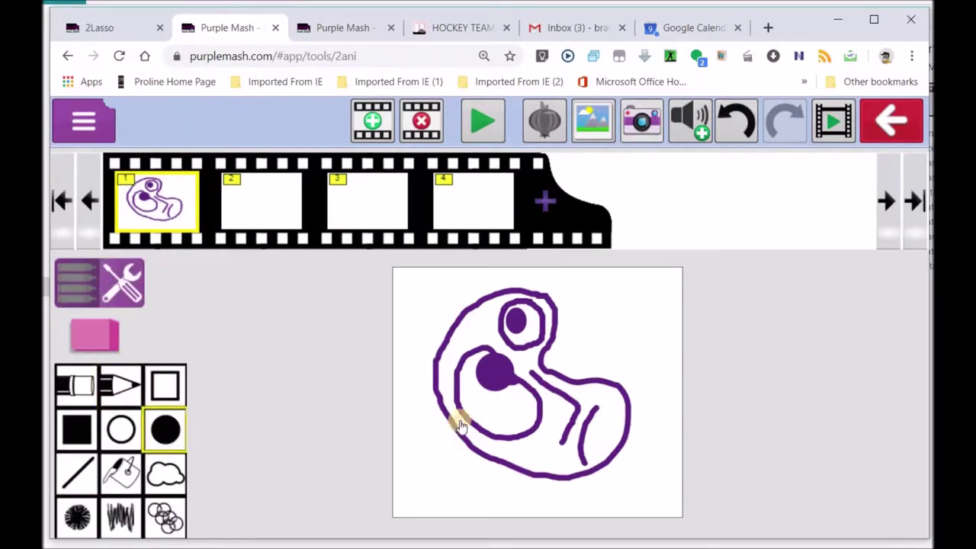
click(501, 376)
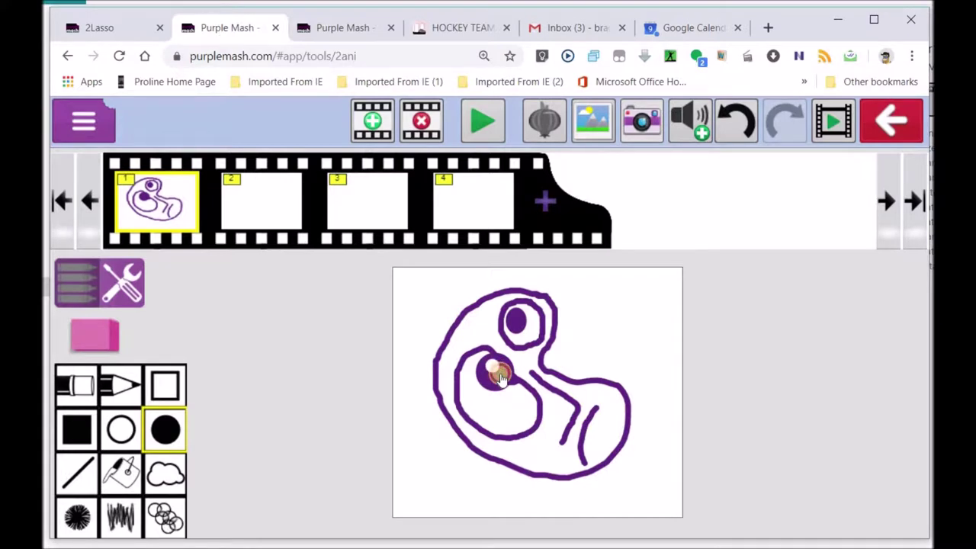
click(514, 324)
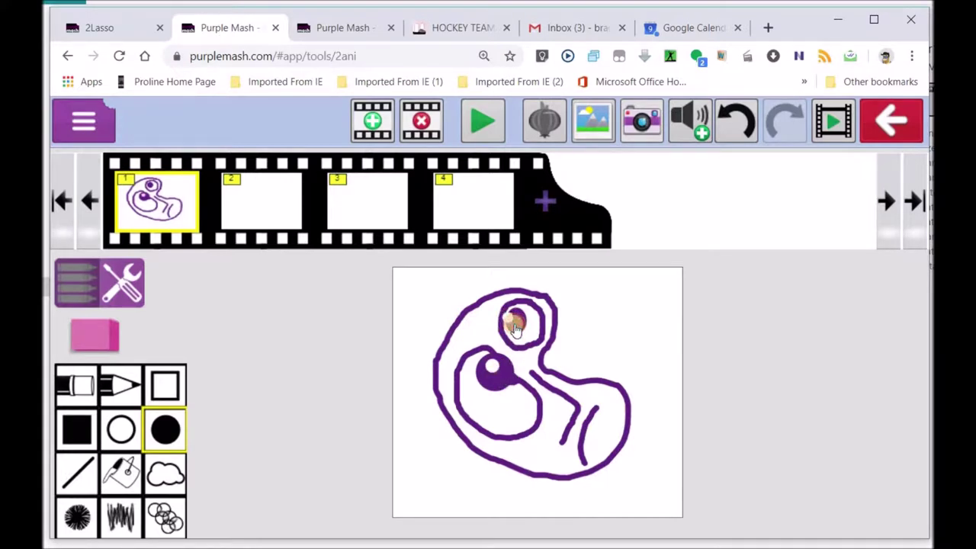
click(512, 378)
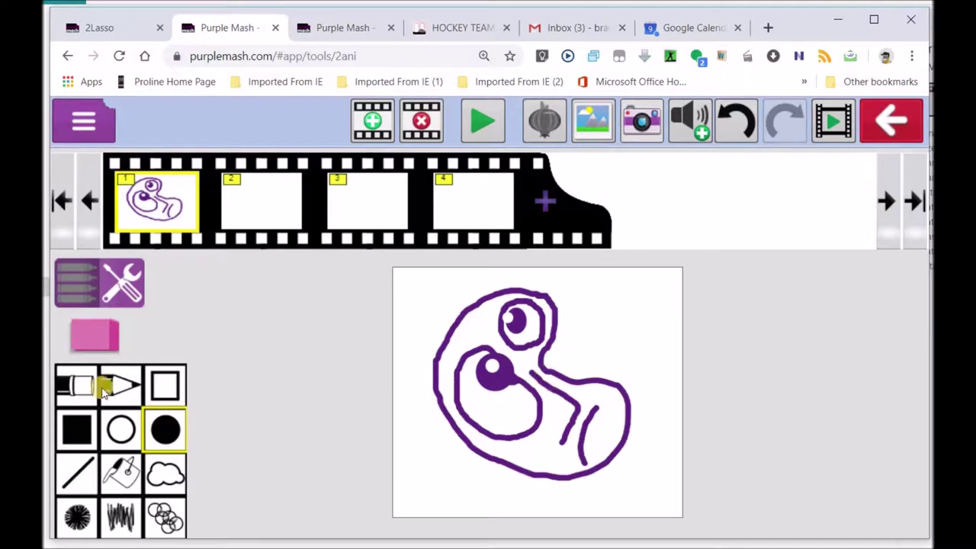
- Fill the character's head with yellow using the paint fill tool, leaving both eyes white
click(119, 473)
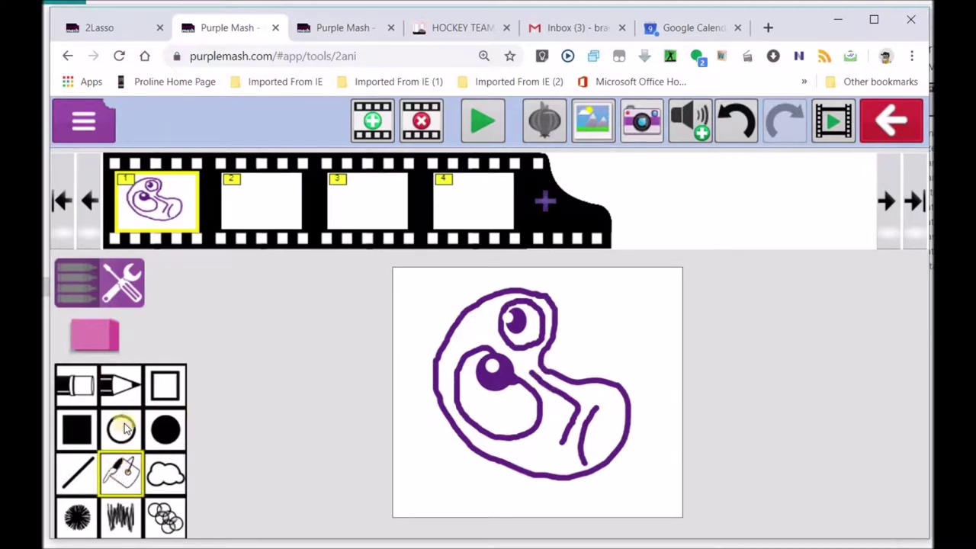
click(95, 293)
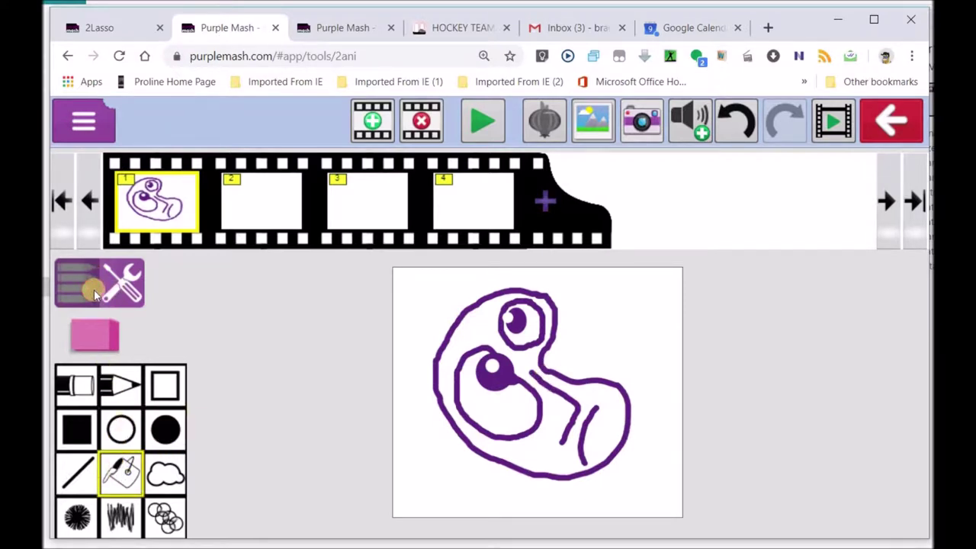
click(94, 504)
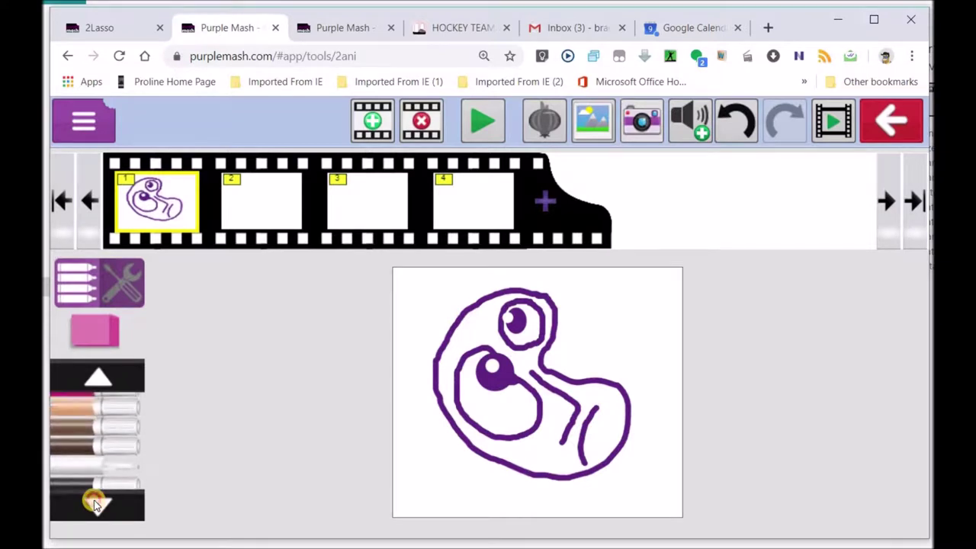
click(95, 503)
click(95, 503)
click(94, 503)
scroll(77, 470, up, 2)
click(78, 472)
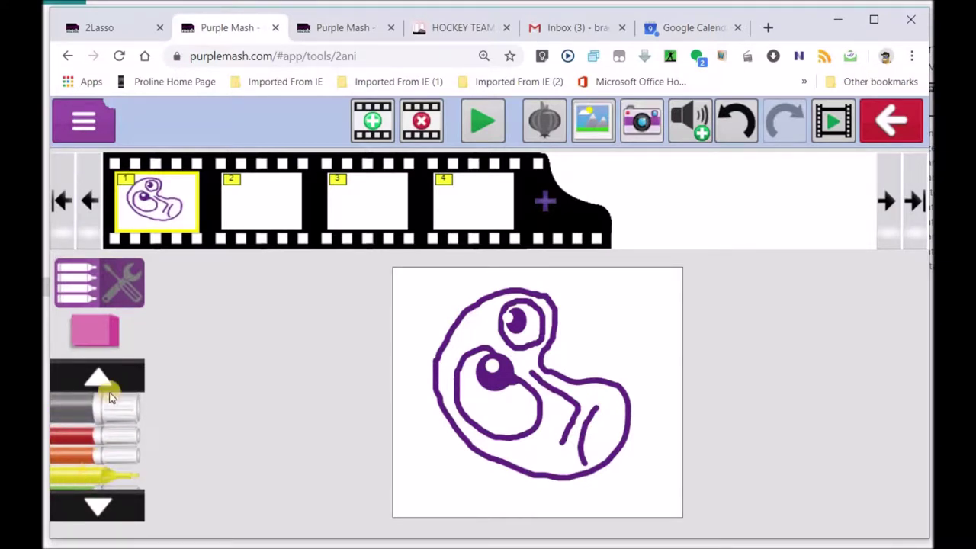
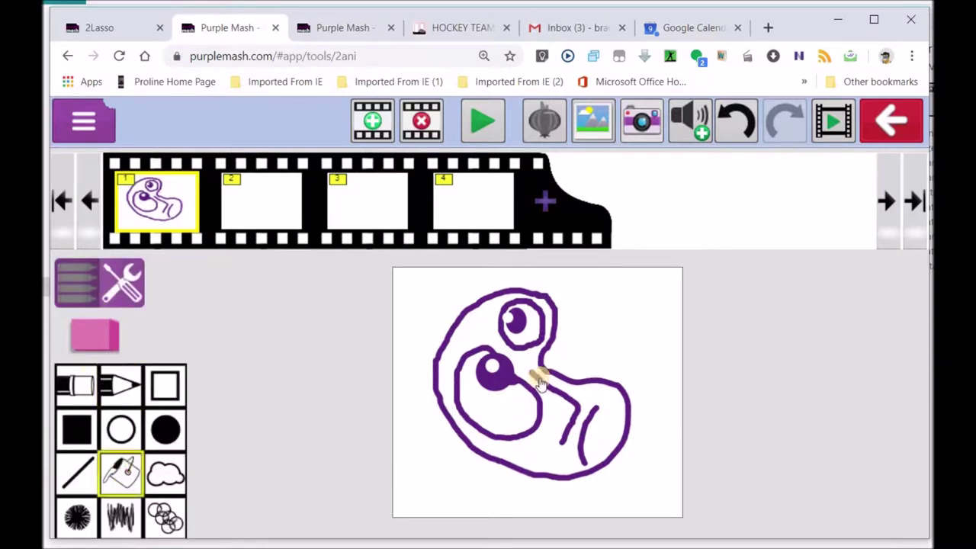
click(479, 319)
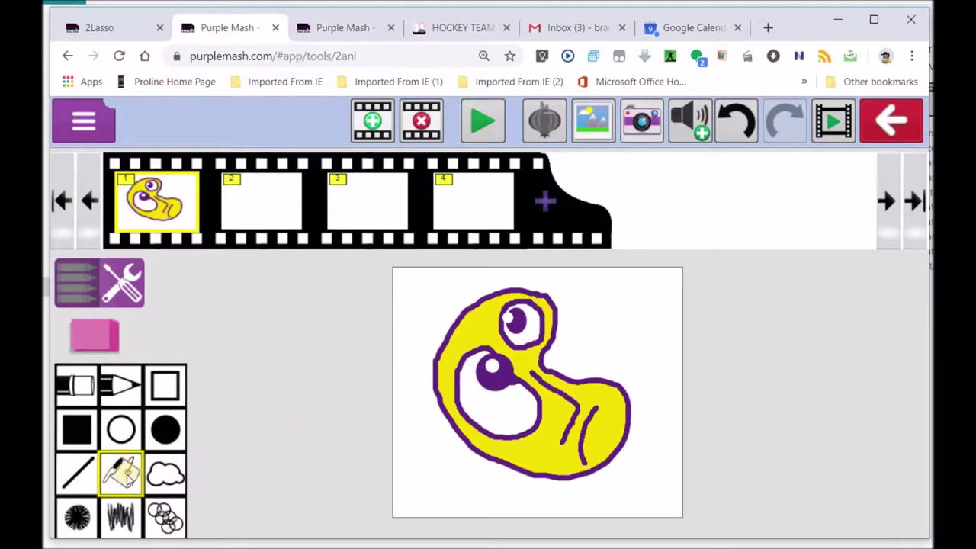
- Draw a thick purple horizon line on each side of the character's head, extending to the canvas edges
click(93, 286)
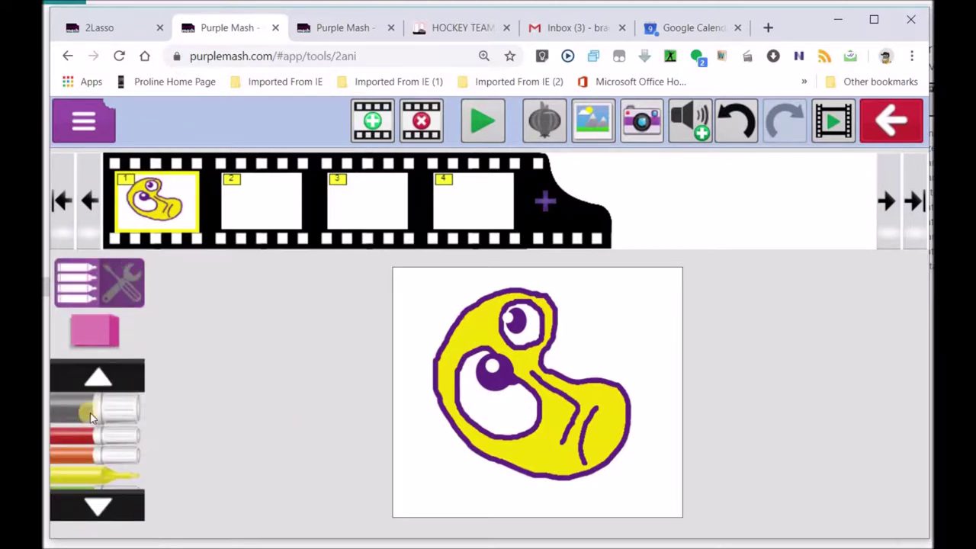
click(96, 506)
click(96, 506)
click(96, 506)
click(131, 369)
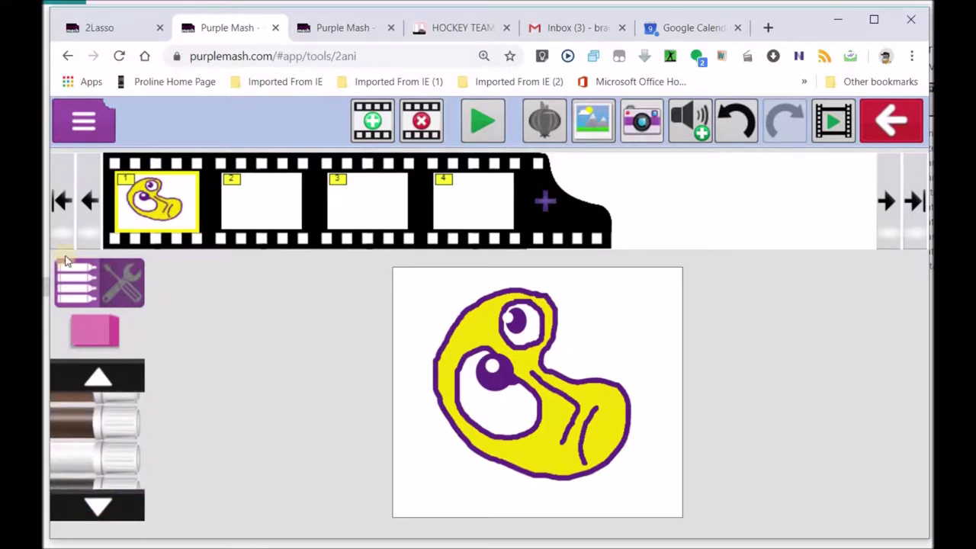
click(93, 296)
click(92, 296)
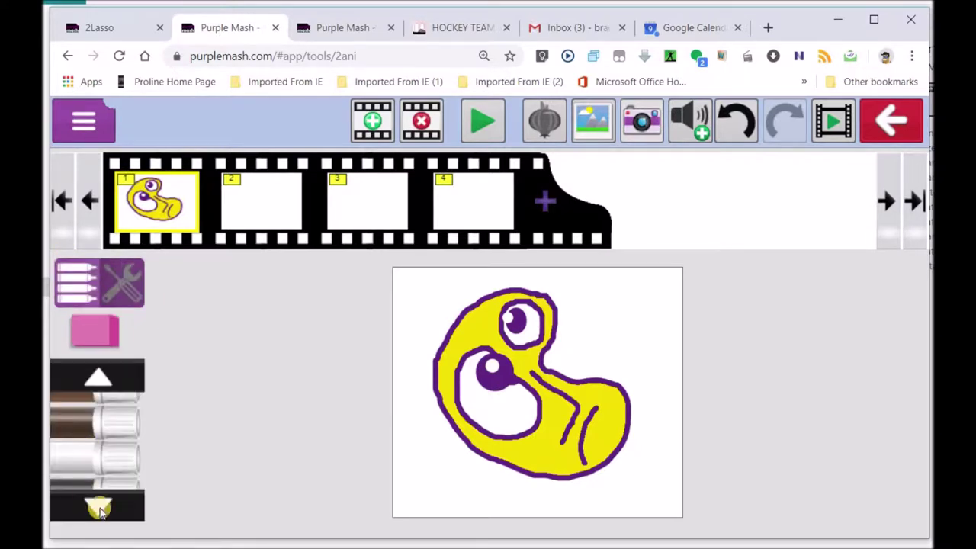
click(99, 510)
click(77, 371)
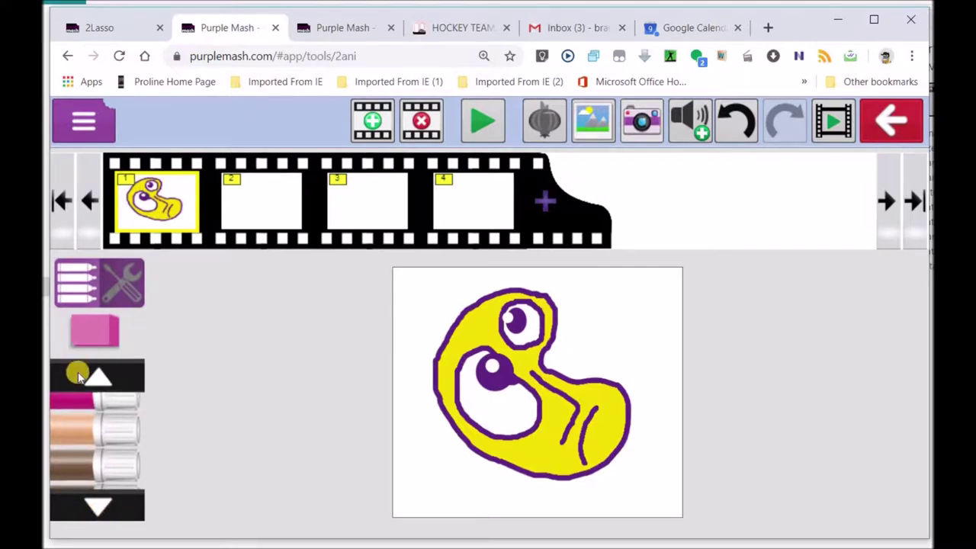
click(84, 512)
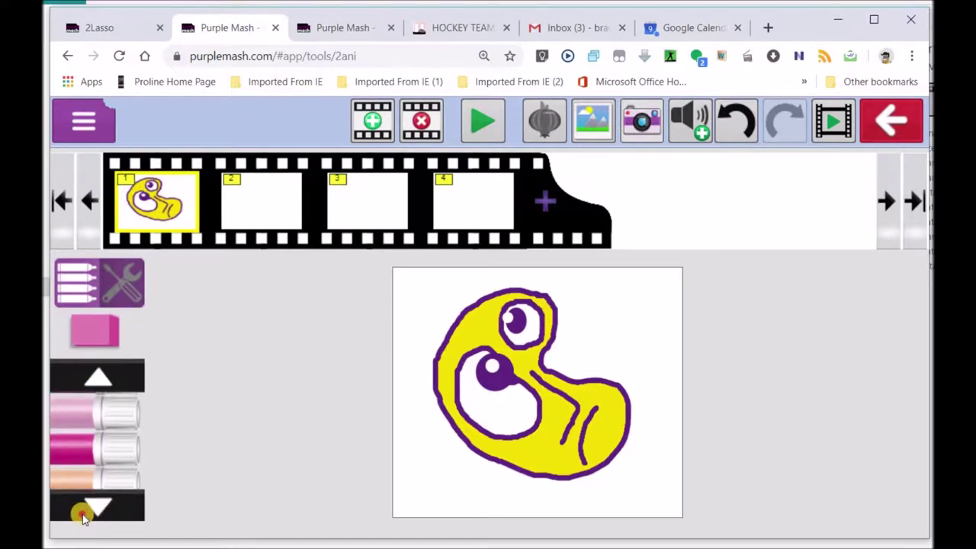
click(83, 512)
click(84, 512)
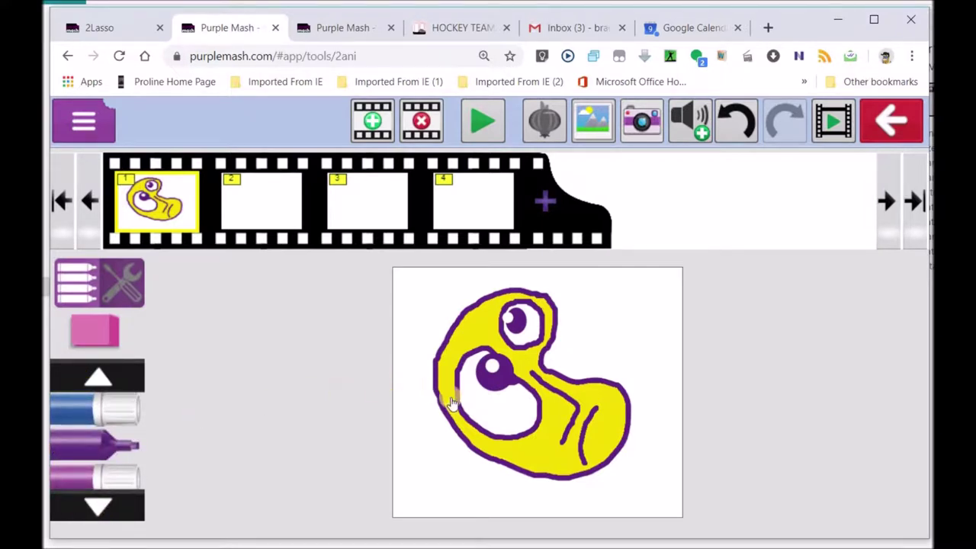
drag(431, 387, 392, 387)
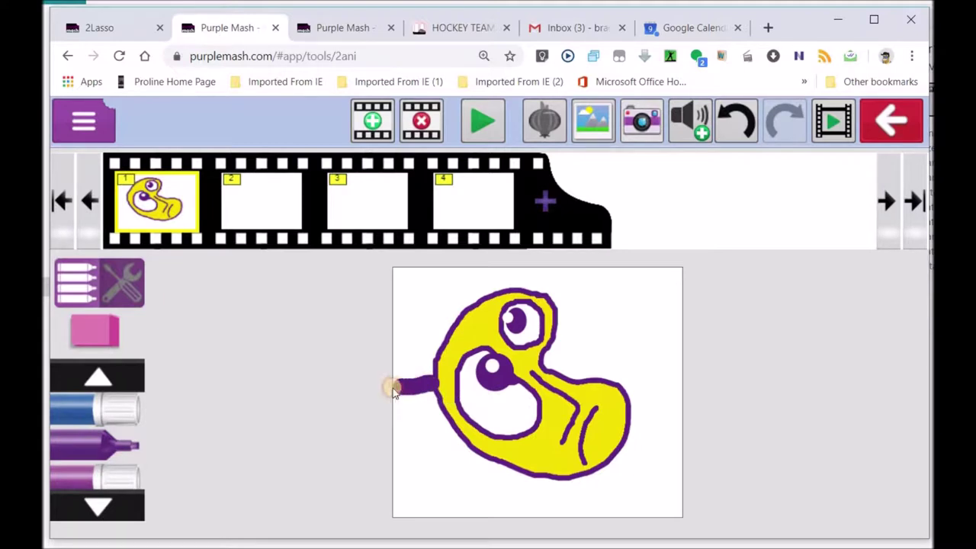
drag(546, 365, 717, 368)
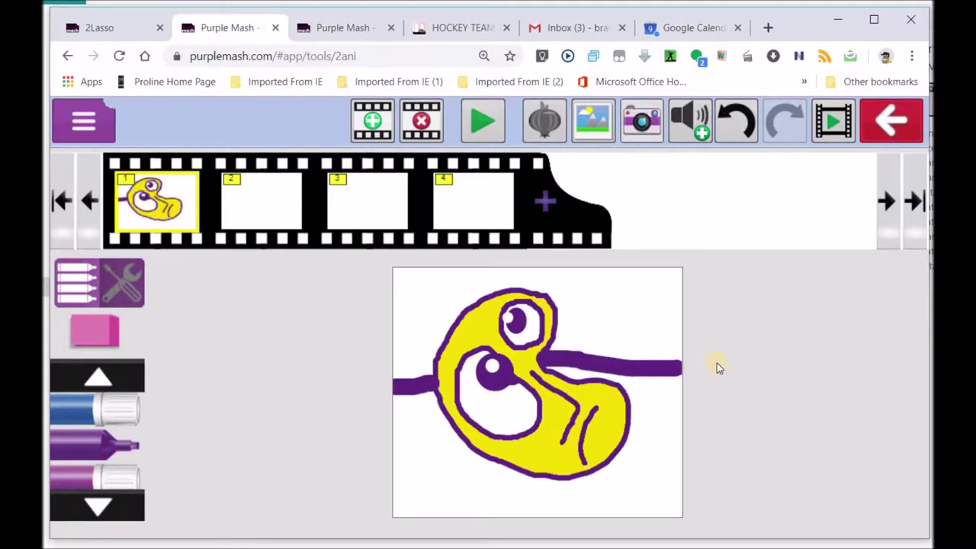
- Fill the background above the horizon line with blue using the paint fill tool
click(82, 409)
click(90, 286)
click(120, 473)
click(595, 319)
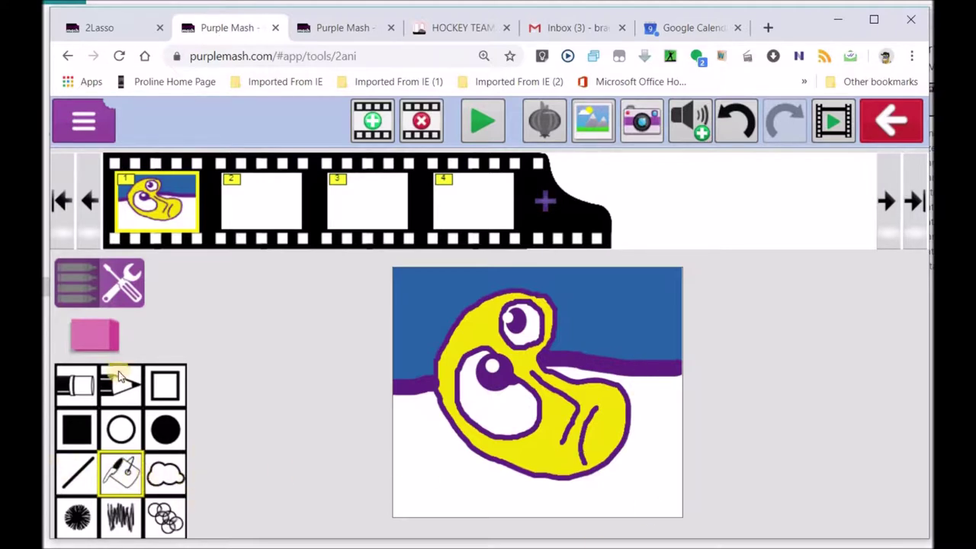
- Fill the ground below the horizon line with green, including the small gap above the character's snout
click(84, 285)
click(95, 505)
click(94, 505)
click(95, 505)
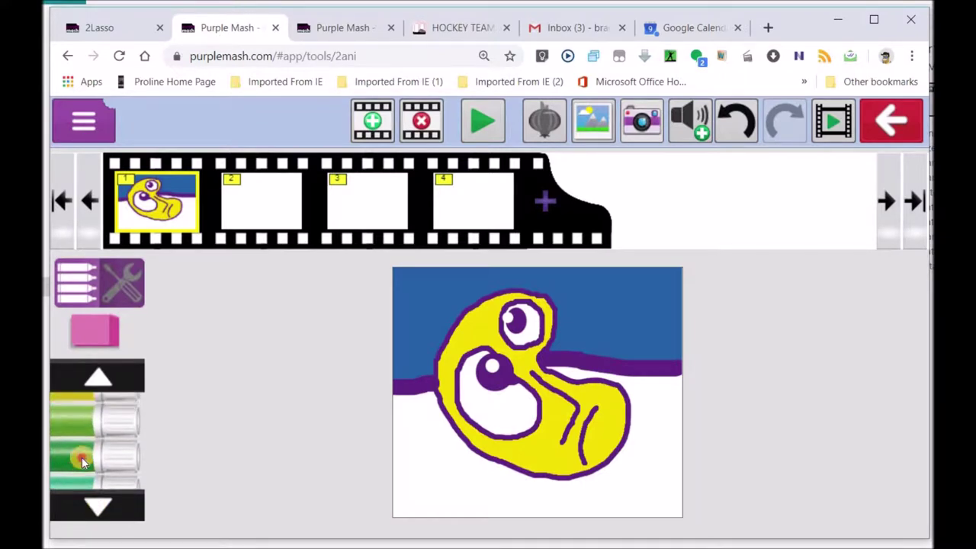
click(81, 457)
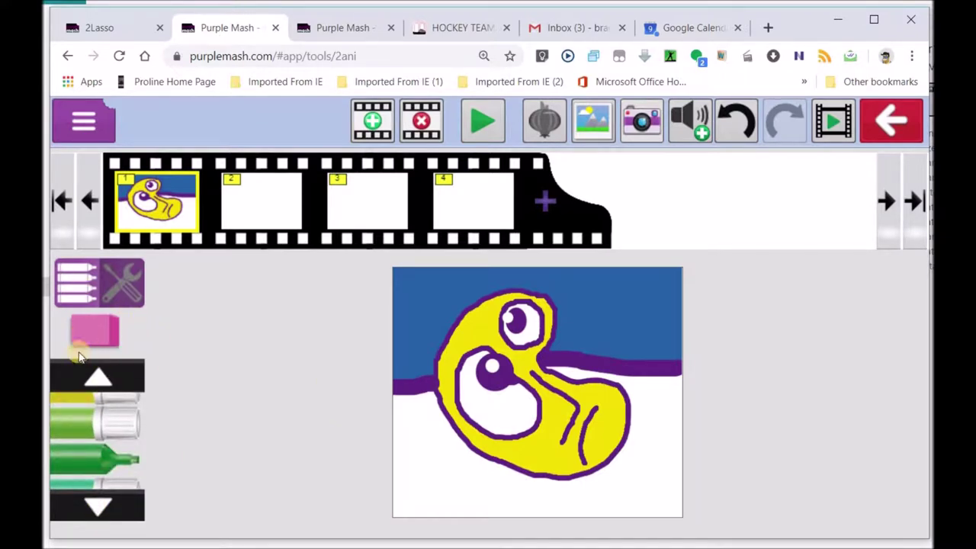
click(86, 290)
click(122, 467)
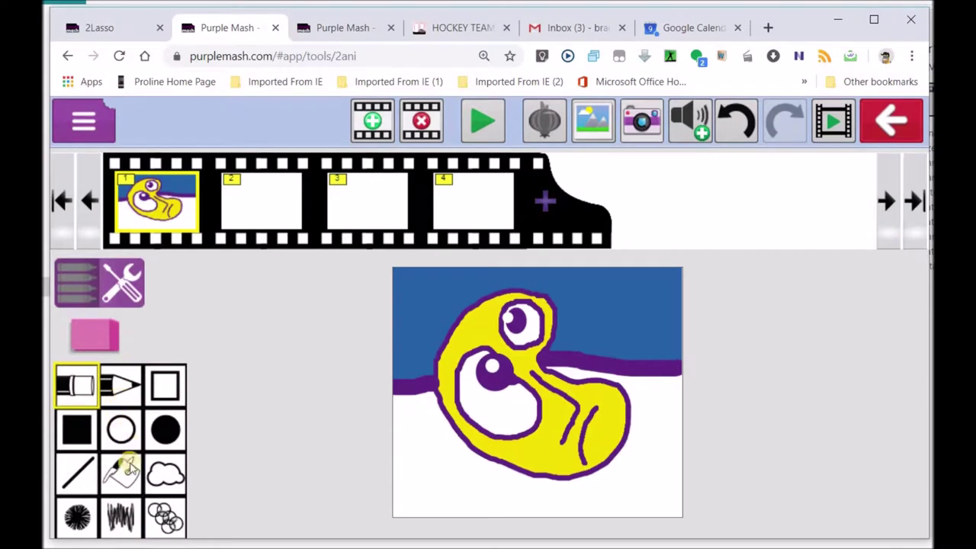
click(450, 467)
click(603, 388)
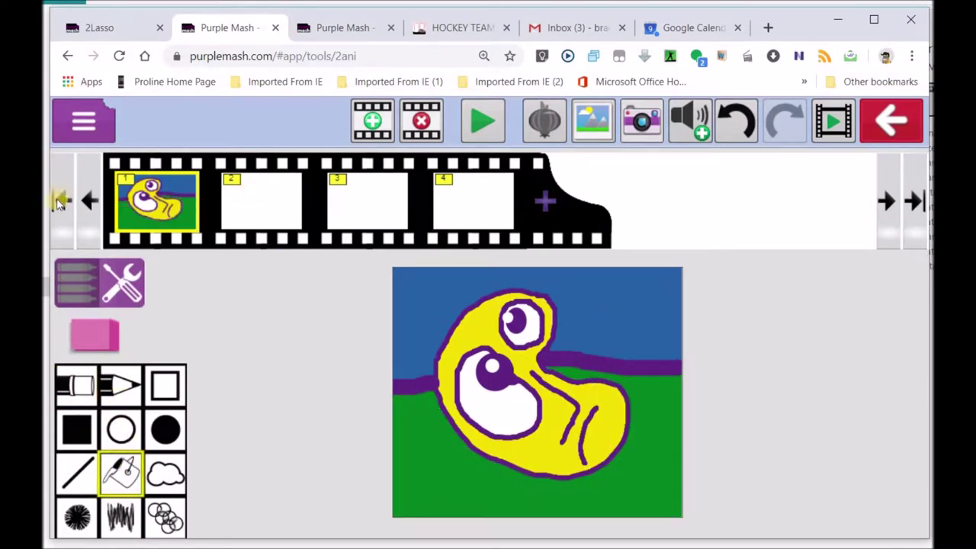
- Copy the finished drawing from frame 1 into frame 2
click(153, 205)
click(170, 190)
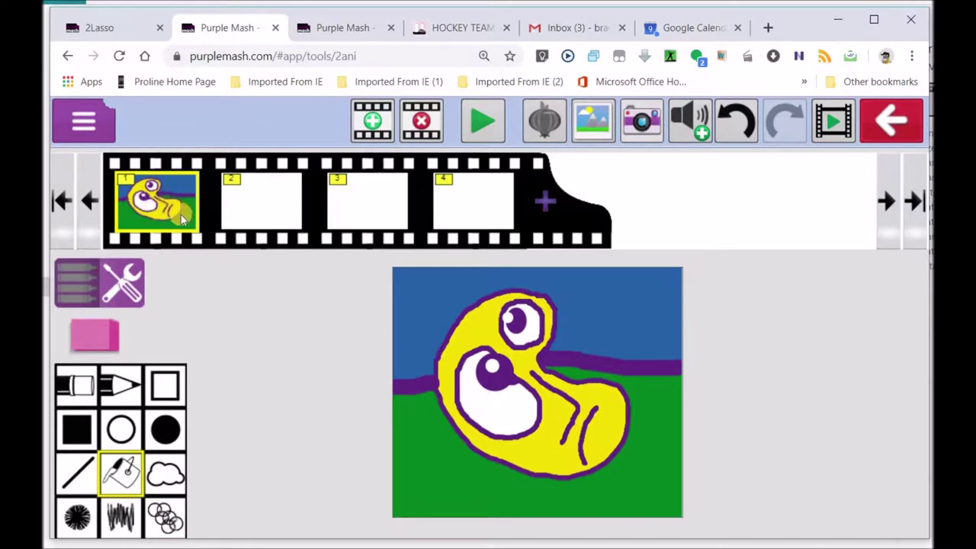
click(155, 192)
drag(162, 196, 365, 210)
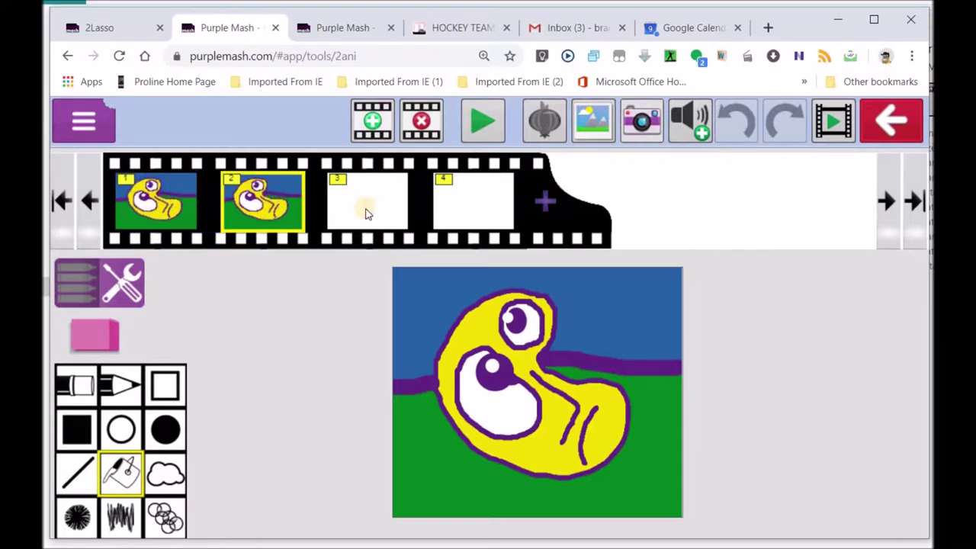
- Erase the pupils in both eyes and the mouth line on frame 2
click(488, 373)
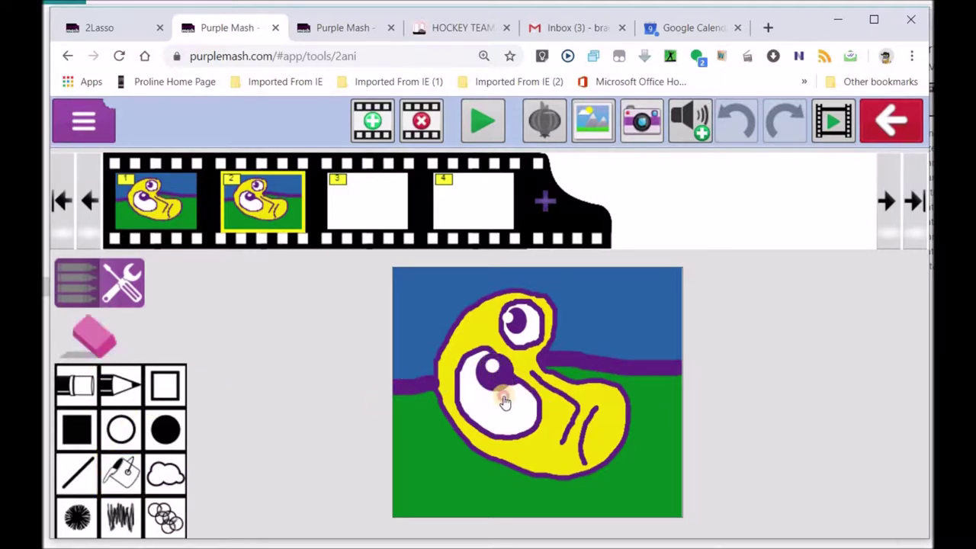
mouse_move(488, 369)
mouse_down()
mouse_move(475, 386)
mouse_move(510, 392)
mouse_move(508, 375)
mouse_move(500, 386)
mouse_move(491, 371)
mouse_move(523, 392)
mouse_up()
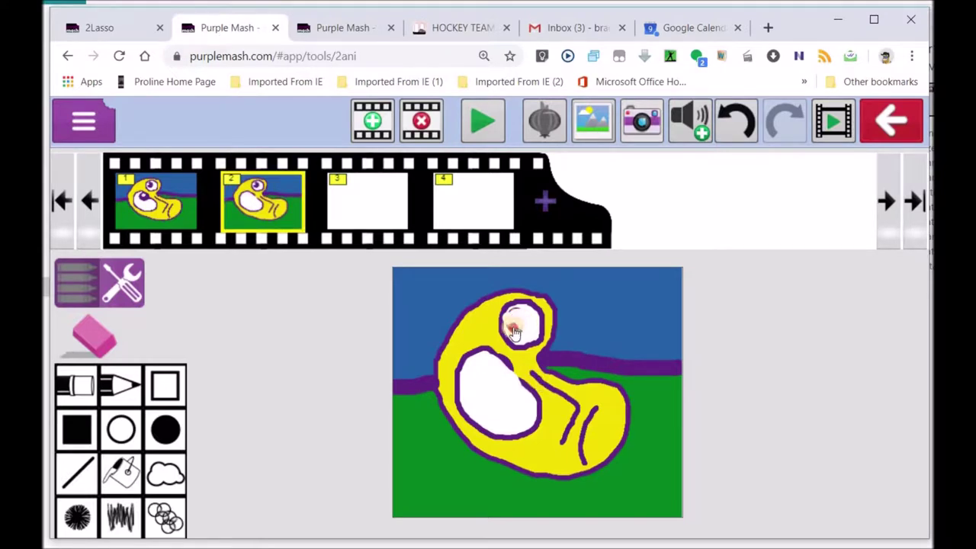
drag(518, 333, 519, 336)
drag(595, 415, 577, 458)
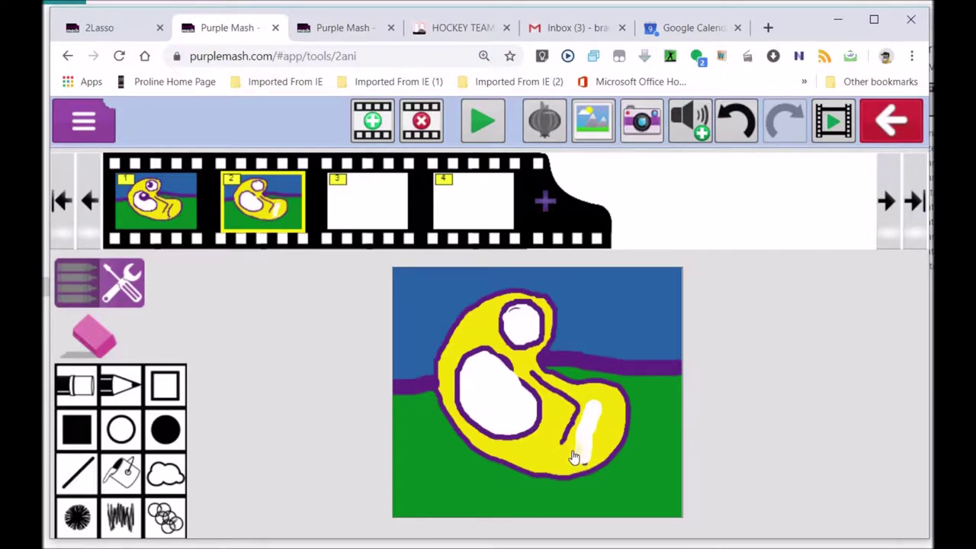
- Draw a new curved purple mouth line across the lower part of the head on frame 2
click(103, 301)
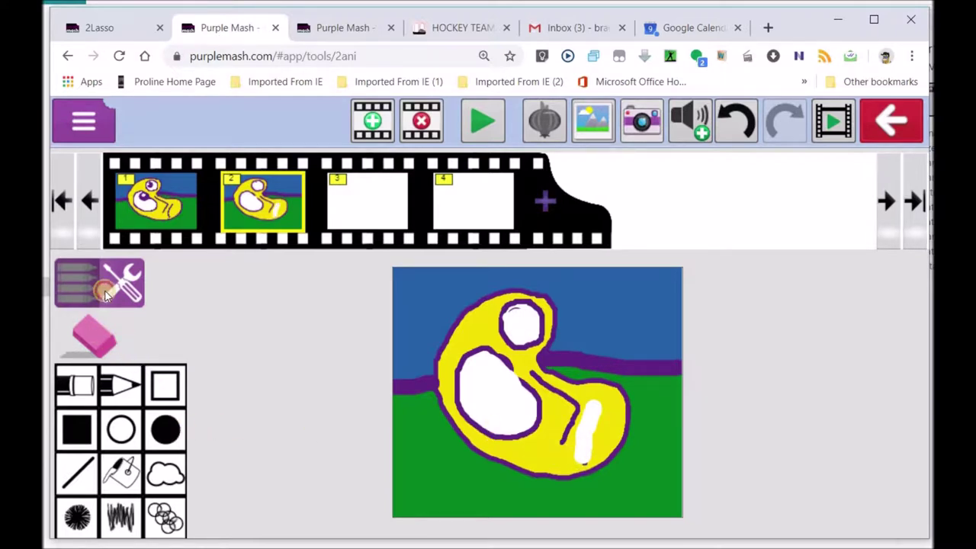
click(93, 511)
click(98, 376)
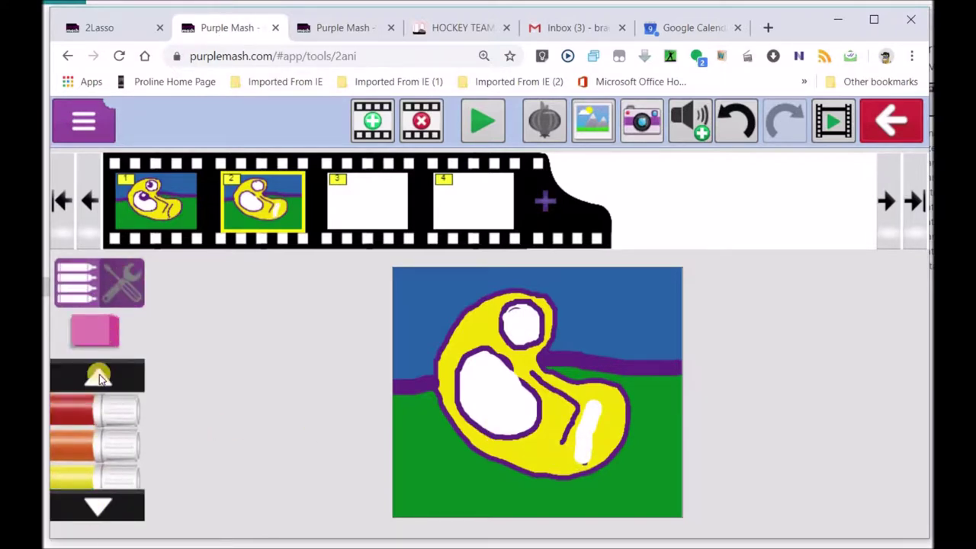
click(98, 376)
click(97, 376)
click(97, 375)
click(98, 375)
click(98, 376)
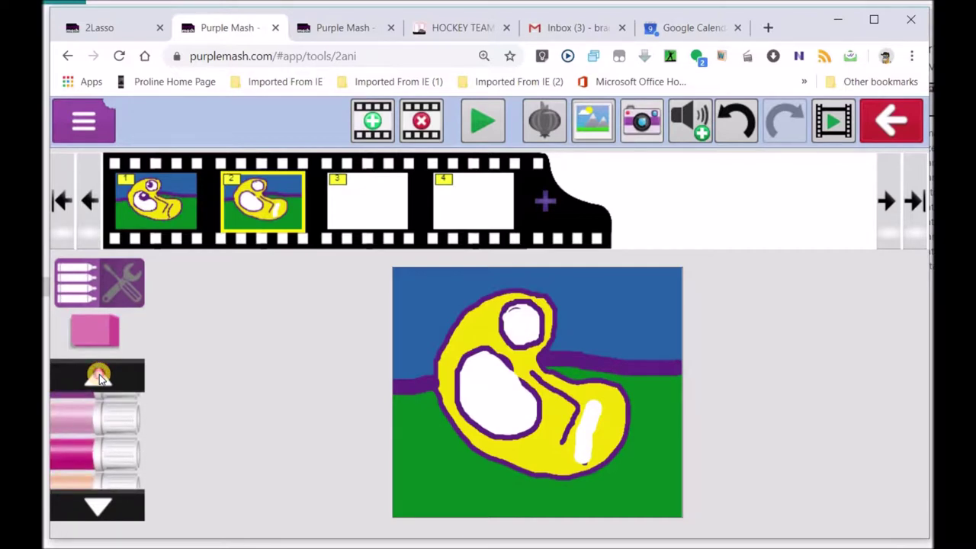
click(97, 375)
click(98, 376)
click(97, 375)
click(98, 375)
click(98, 376)
click(98, 375)
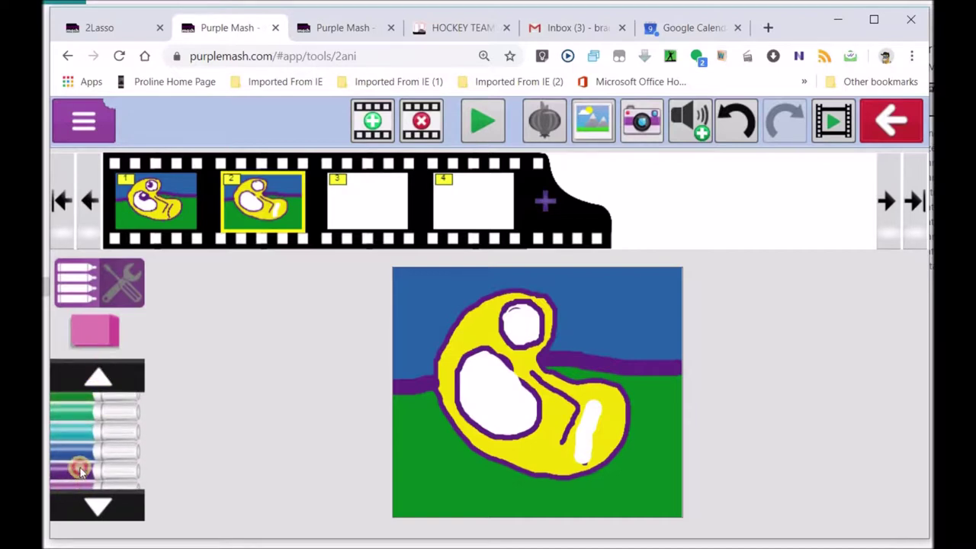
click(93, 471)
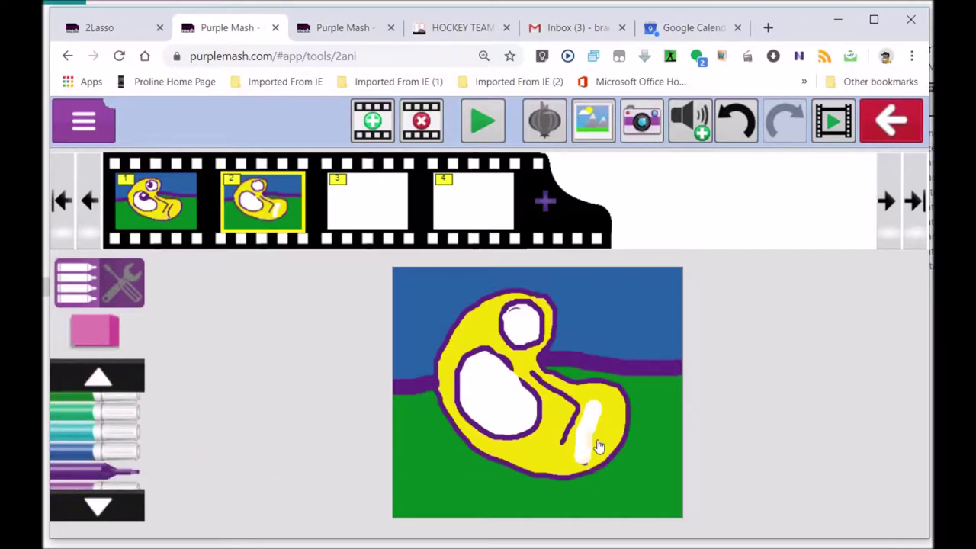
drag(615, 412, 564, 460)
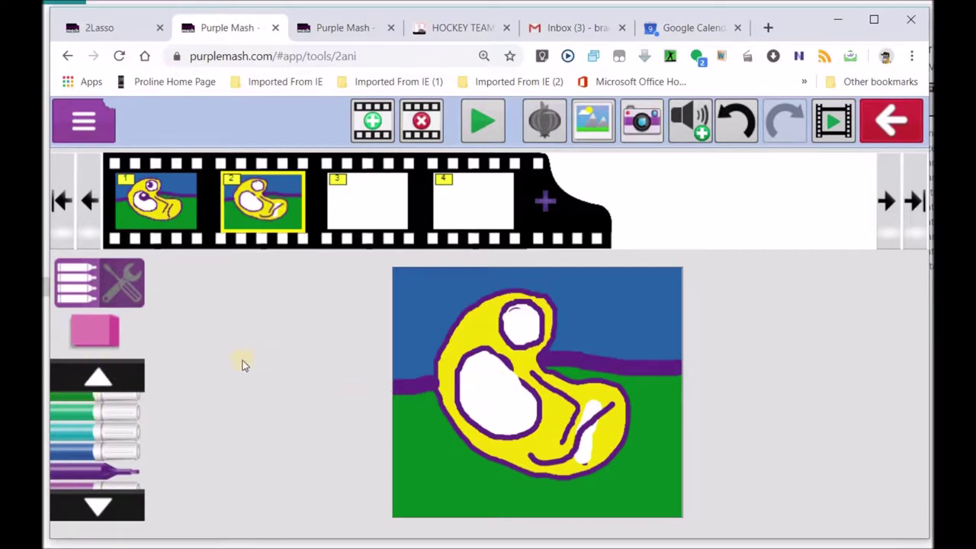
- Add purple filled-circle pupils in new positions in both eyes and redraw the large eye's upper edge with a straight line
click(122, 282)
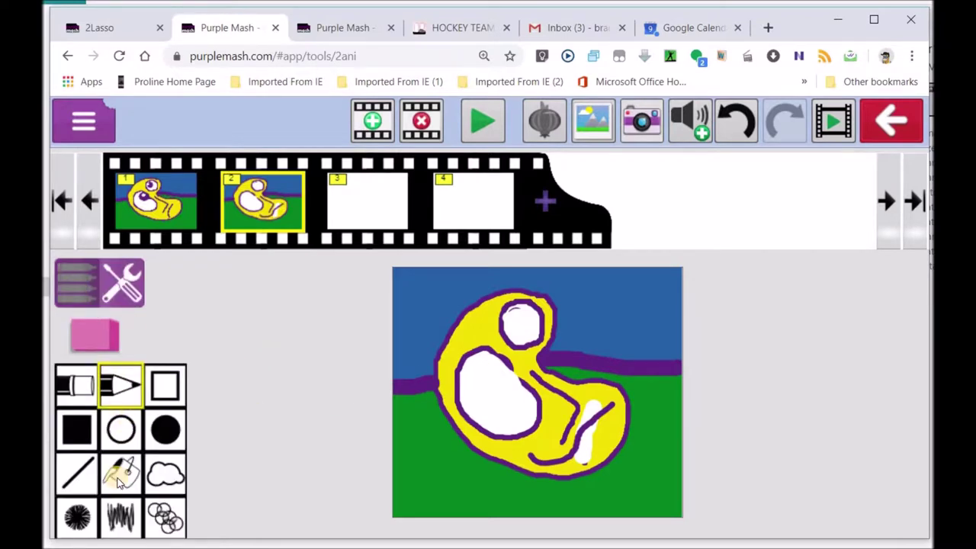
click(166, 430)
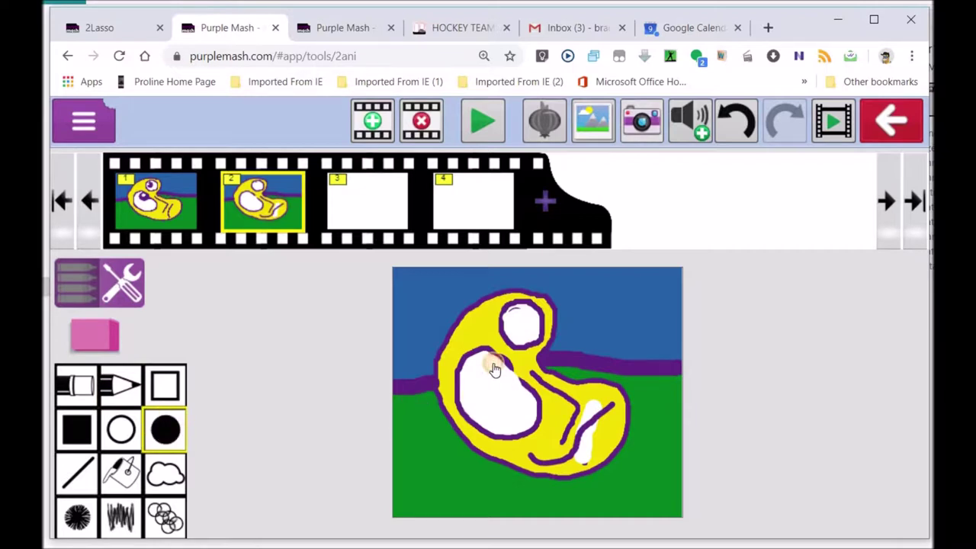
drag(495, 369, 519, 433)
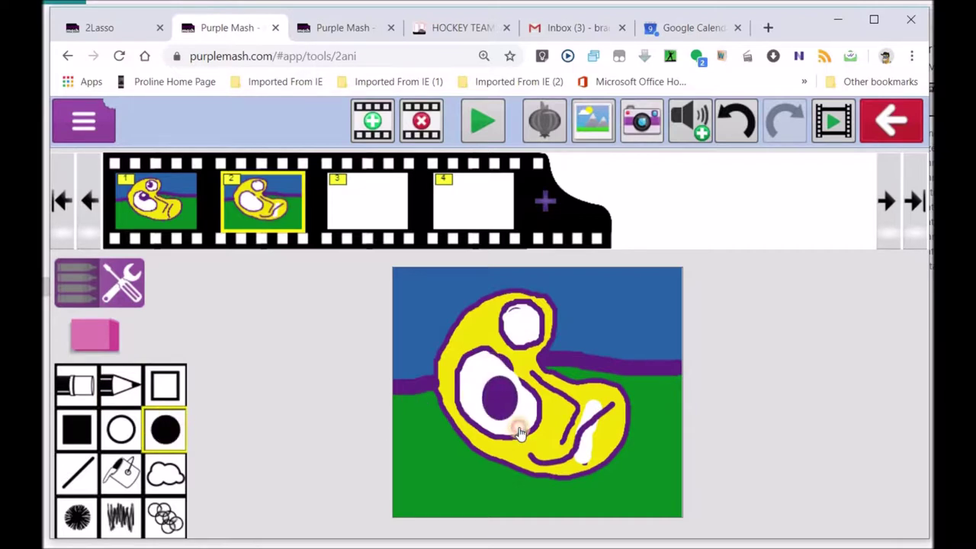
drag(518, 308, 541, 341)
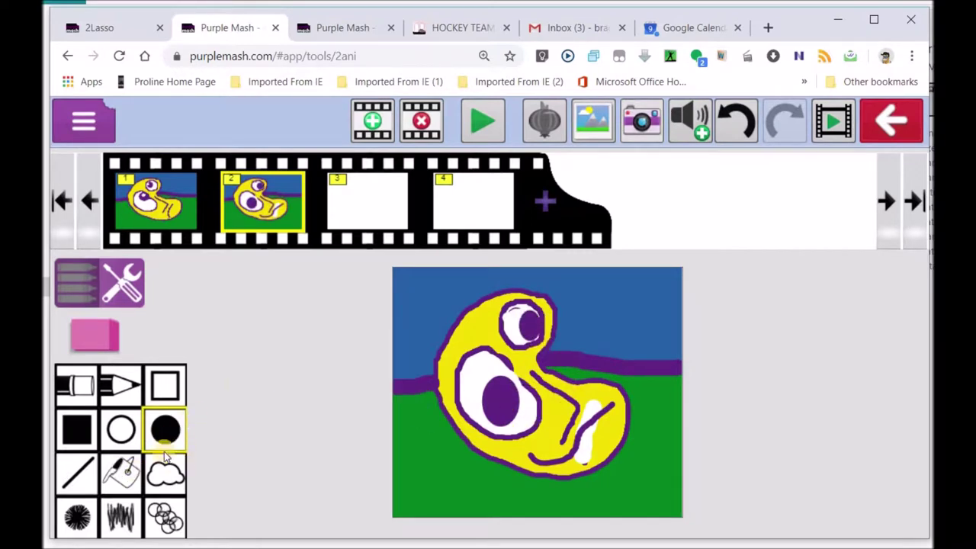
click(81, 477)
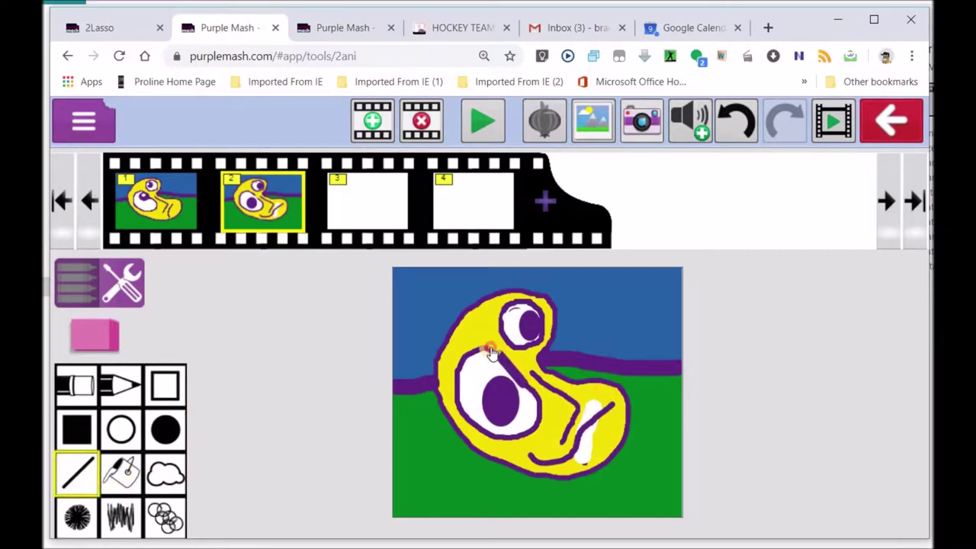
drag(490, 352, 506, 376)
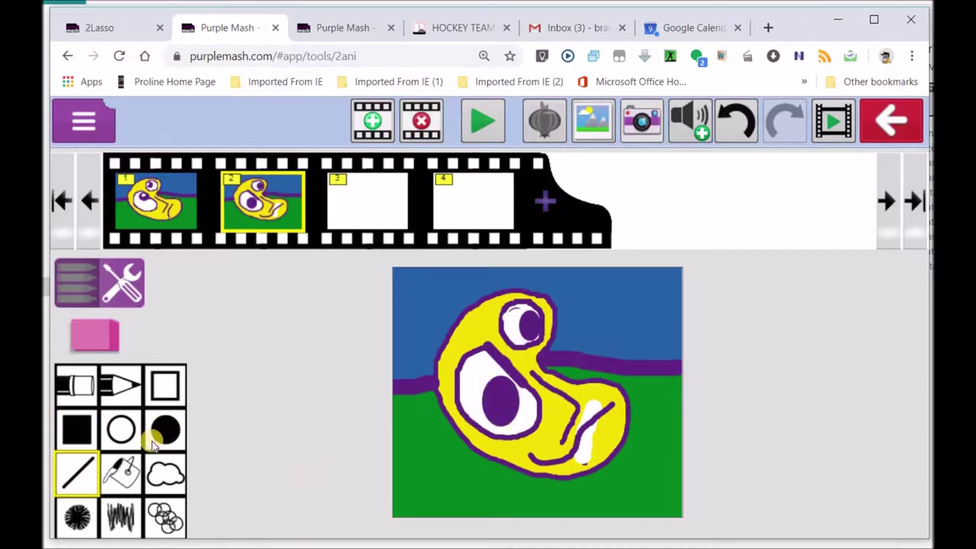
- Place small white filled circles on both new pupils as eye highlights
click(119, 288)
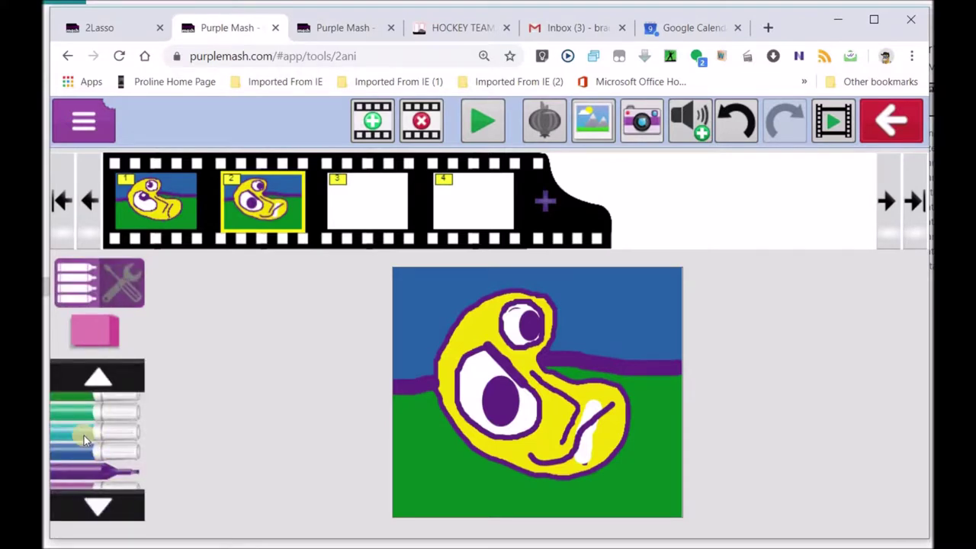
click(100, 507)
click(99, 507)
click(99, 507)
click(99, 507)
click(99, 507)
click(98, 502)
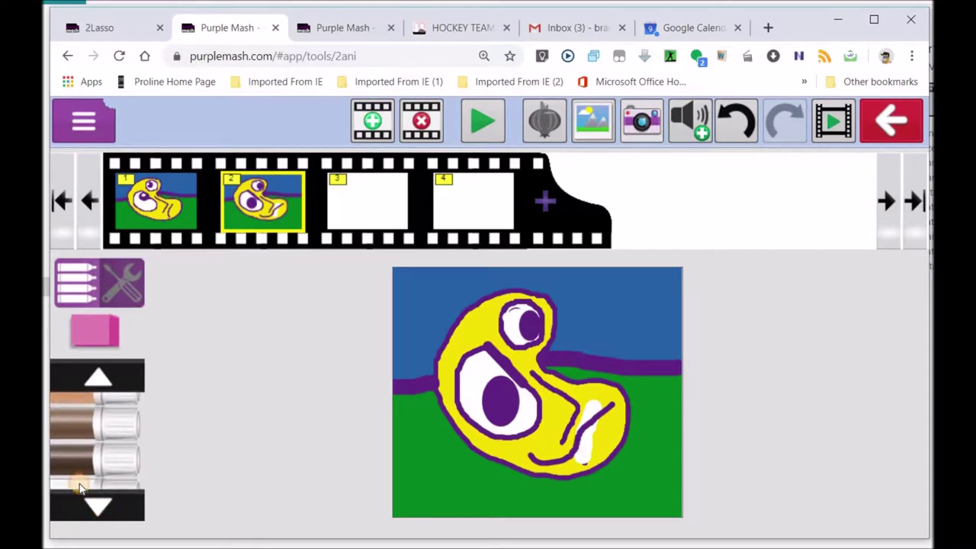
click(86, 289)
click(165, 429)
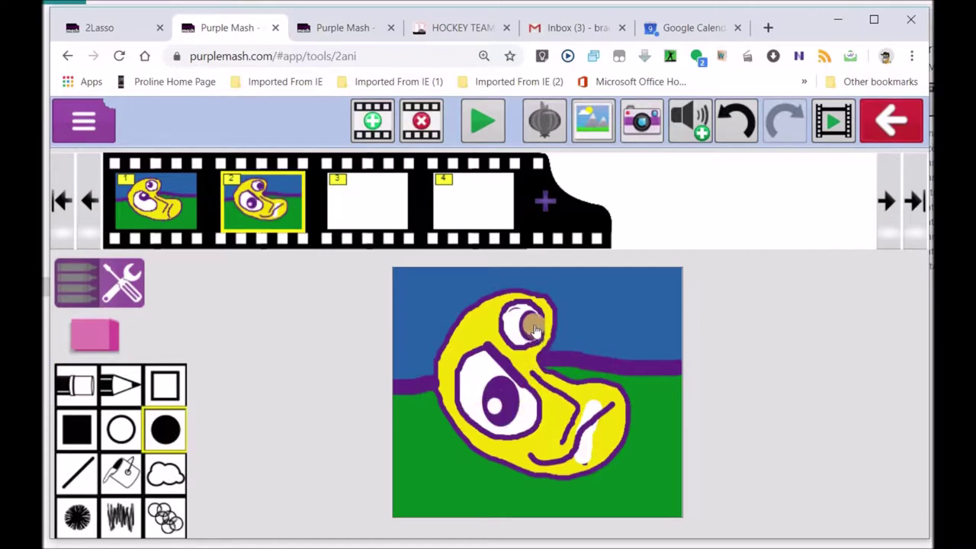
- Switch back and forth between frames 1 and 2 to compare the character's eyes and mouth
click(174, 217)
click(261, 204)
click(199, 207)
click(252, 210)
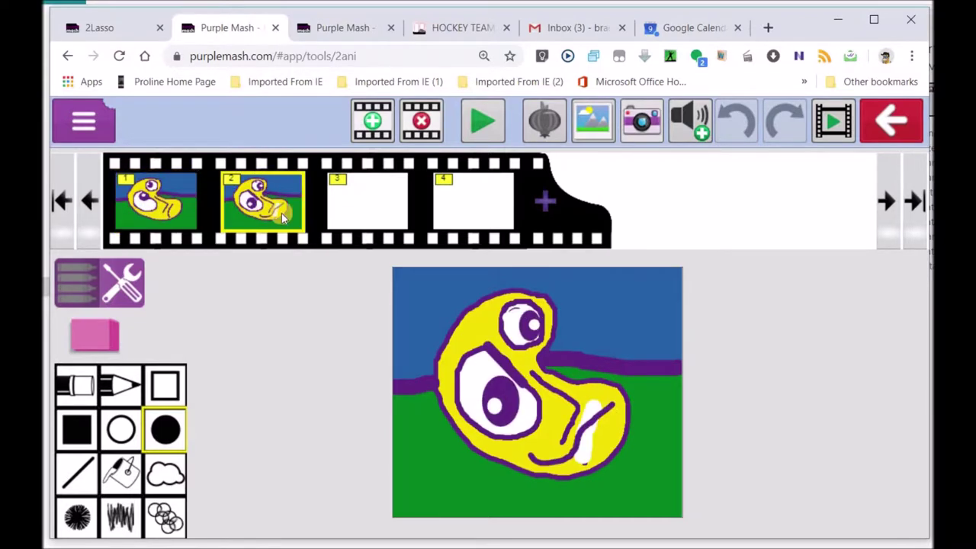
click(159, 206)
click(294, 216)
- Fill the white patches around the character's mouth on frame 2 with yellow
click(120, 472)
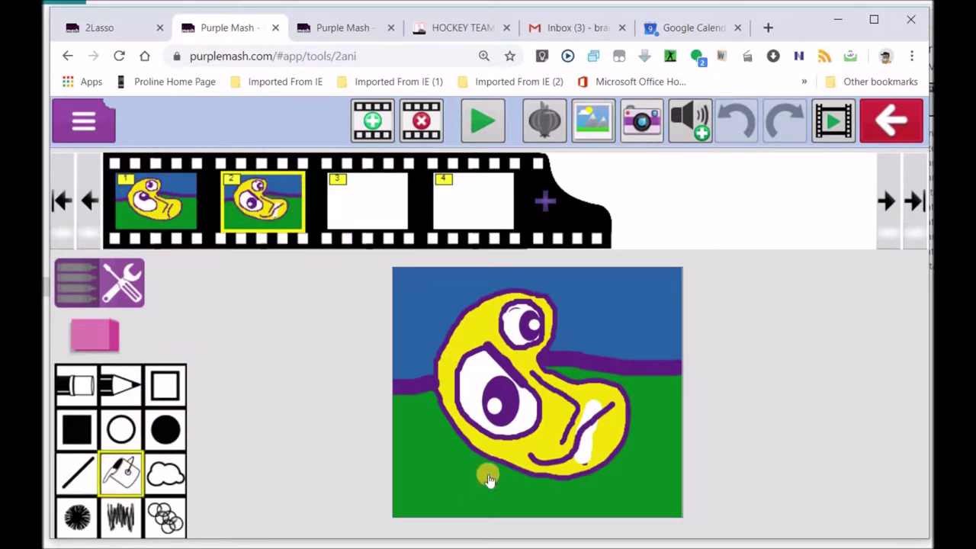
click(84, 283)
click(93, 380)
click(93, 509)
click(93, 510)
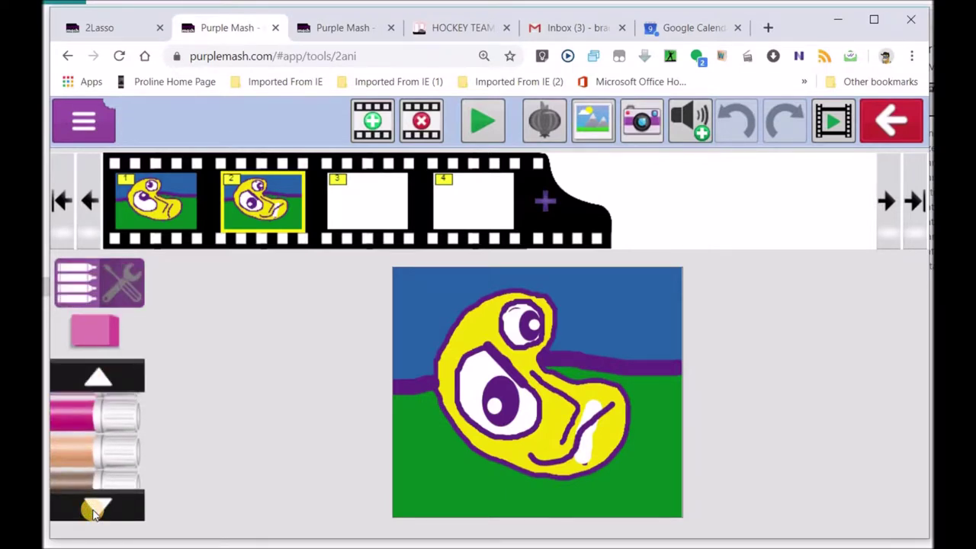
click(95, 380)
click(92, 511)
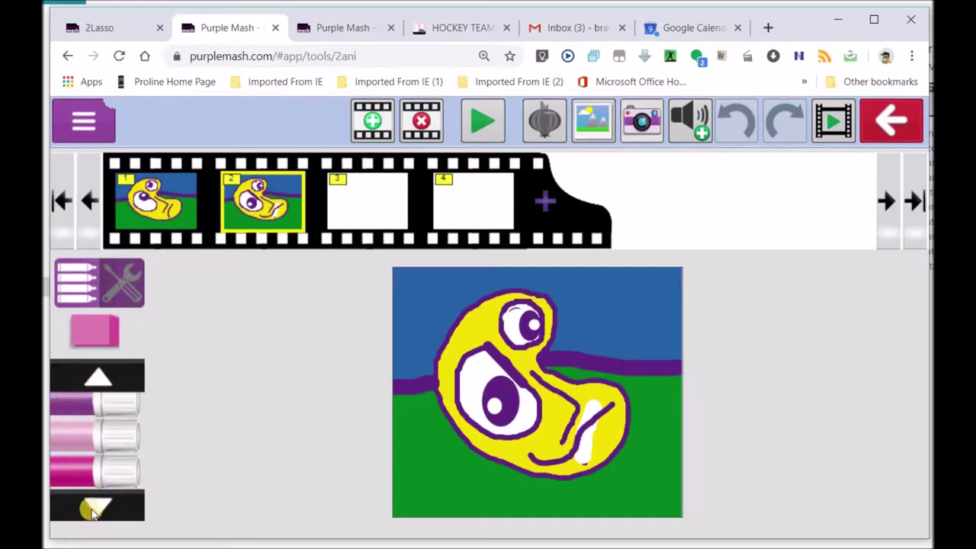
click(91, 509)
click(92, 509)
click(92, 509)
click(92, 510)
click(91, 510)
click(92, 510)
click(92, 376)
click(66, 469)
click(78, 286)
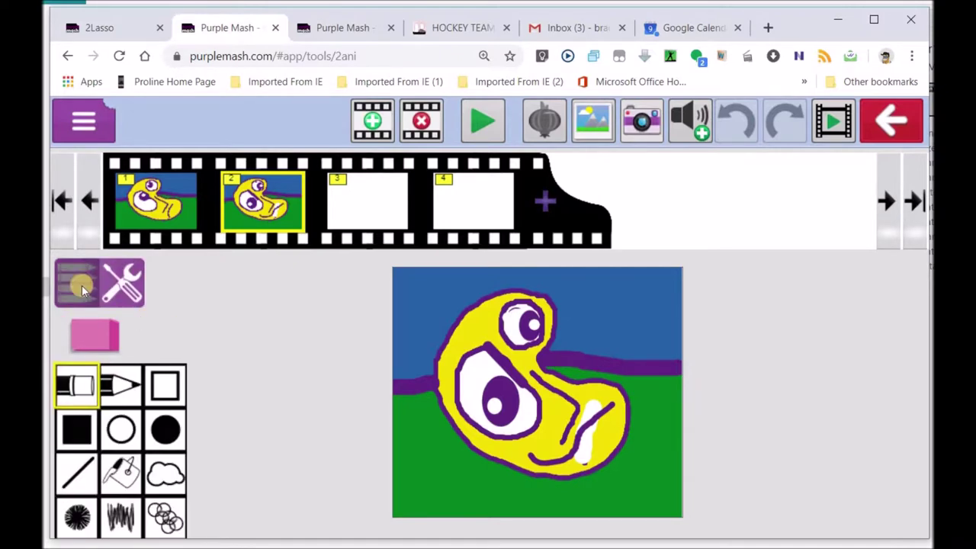
click(124, 469)
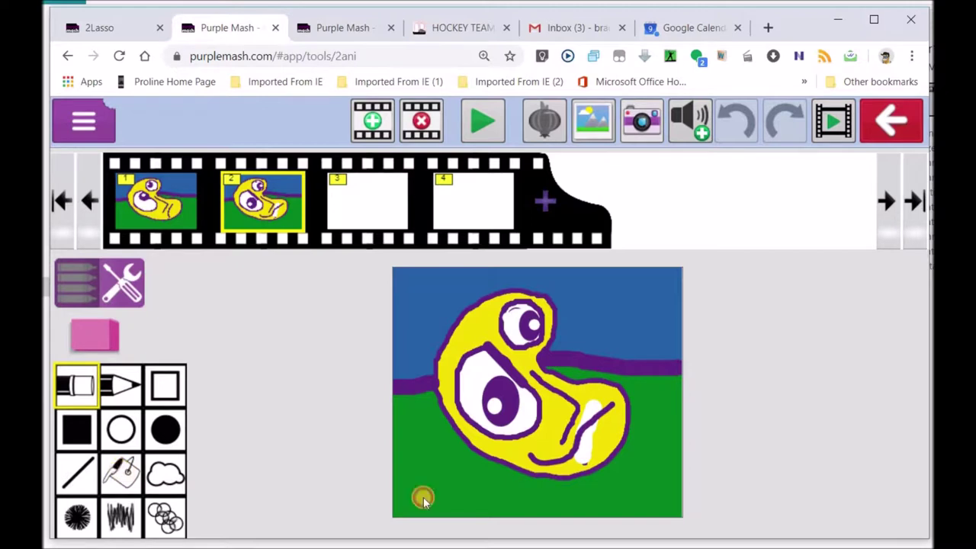
click(595, 453)
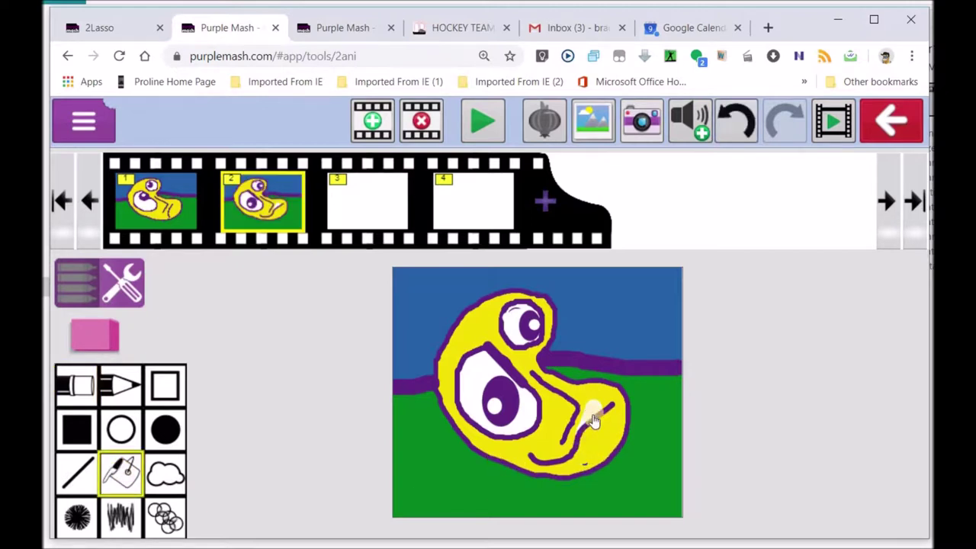
- Alternate between frames 1 and 2 to examine how the character's expression changes
click(175, 202)
click(248, 207)
click(162, 199)
click(246, 208)
click(183, 202)
click(248, 208)
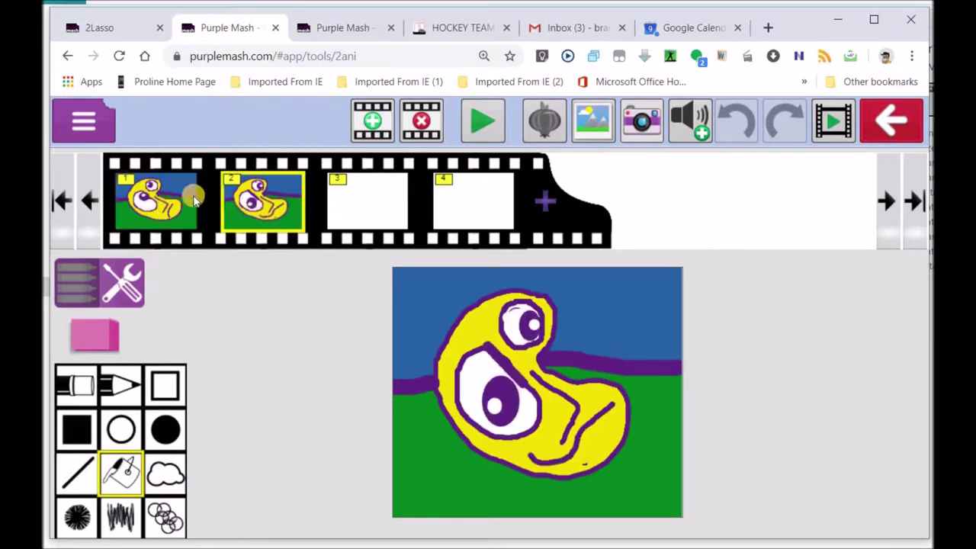
click(252, 211)
click(183, 196)
click(278, 189)
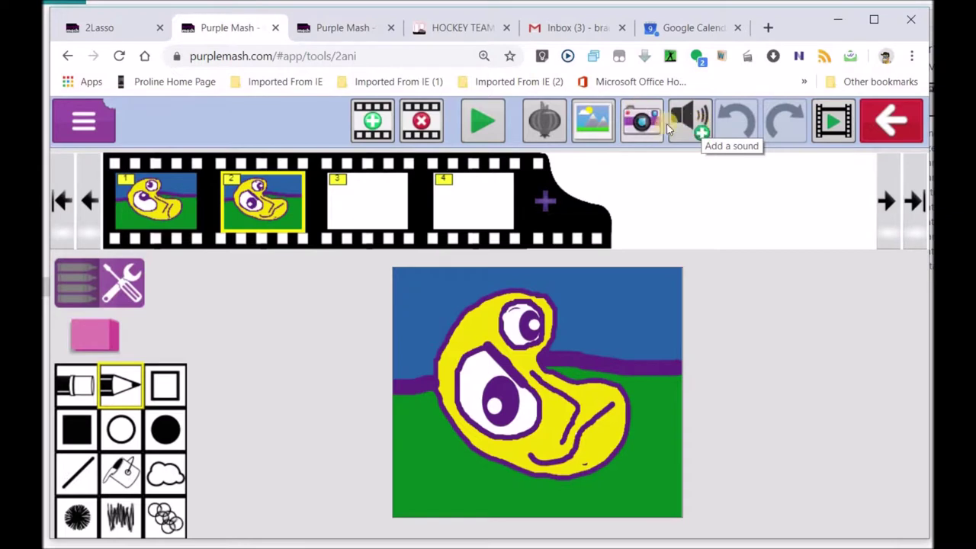
- Turn on Onion Skin for the blank frame 3 and open the main menu
click(545, 124)
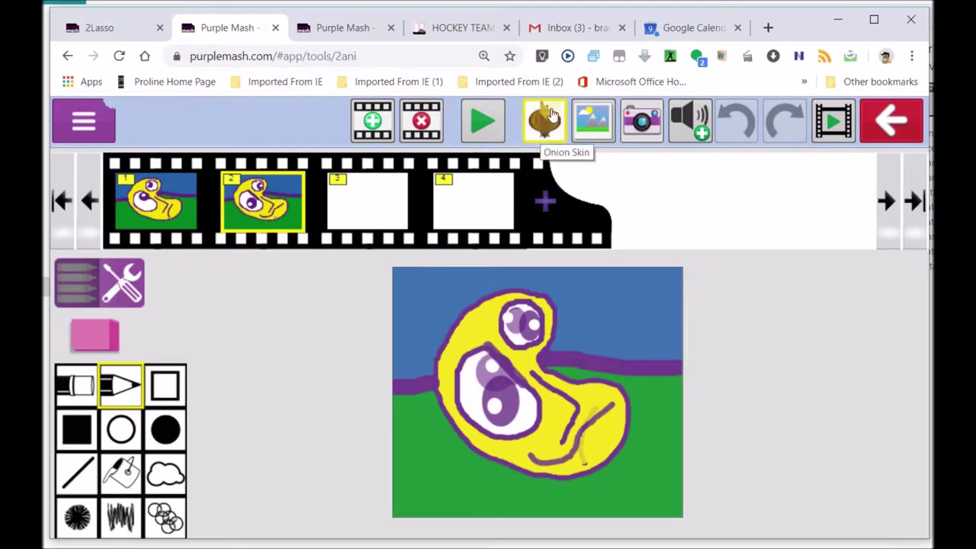
click(371, 202)
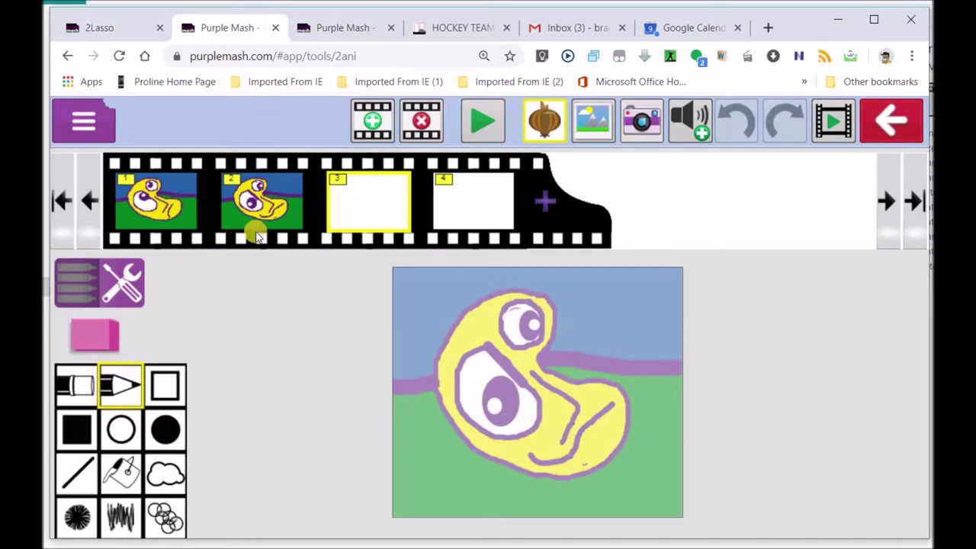
click(93, 126)
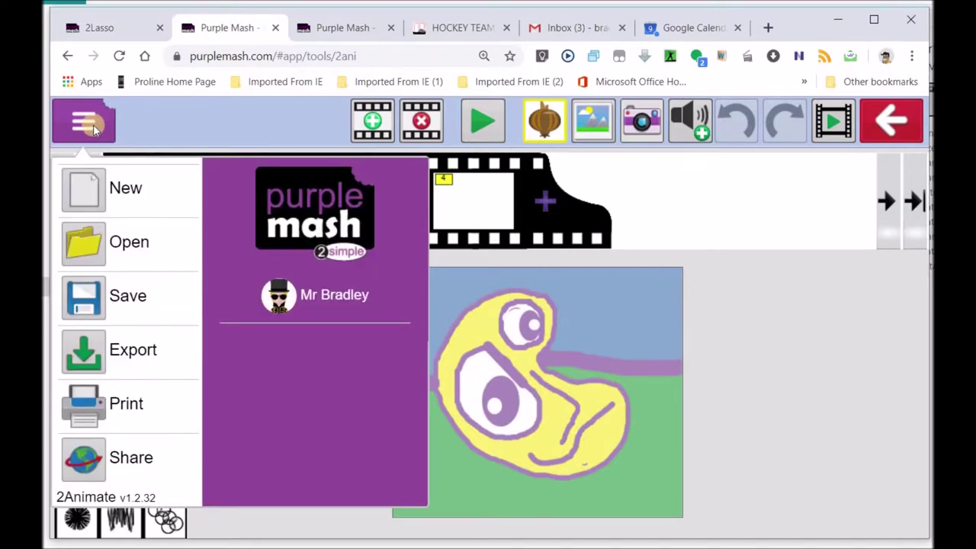
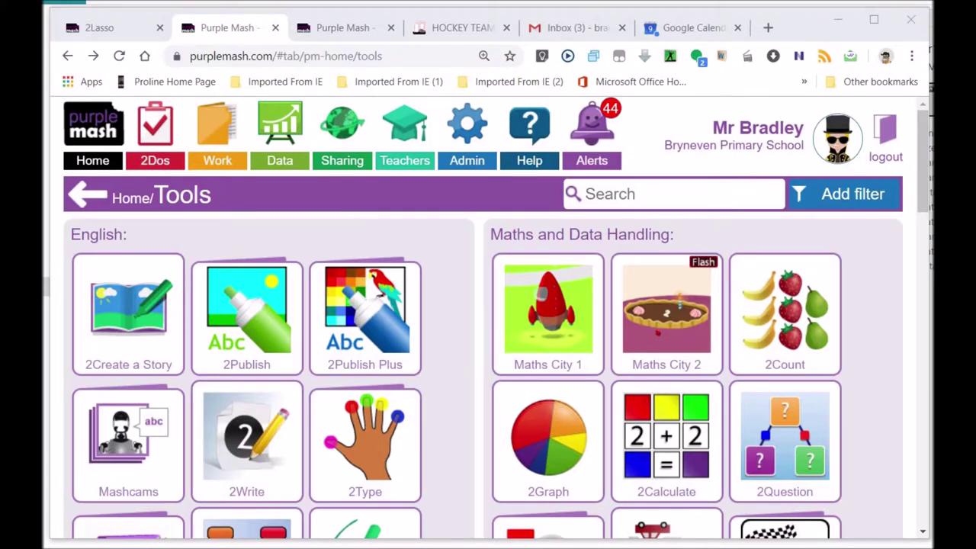
- Open a new blank 2Animate project from the Art and Design group of the Purple Mash tools
click(87, 195)
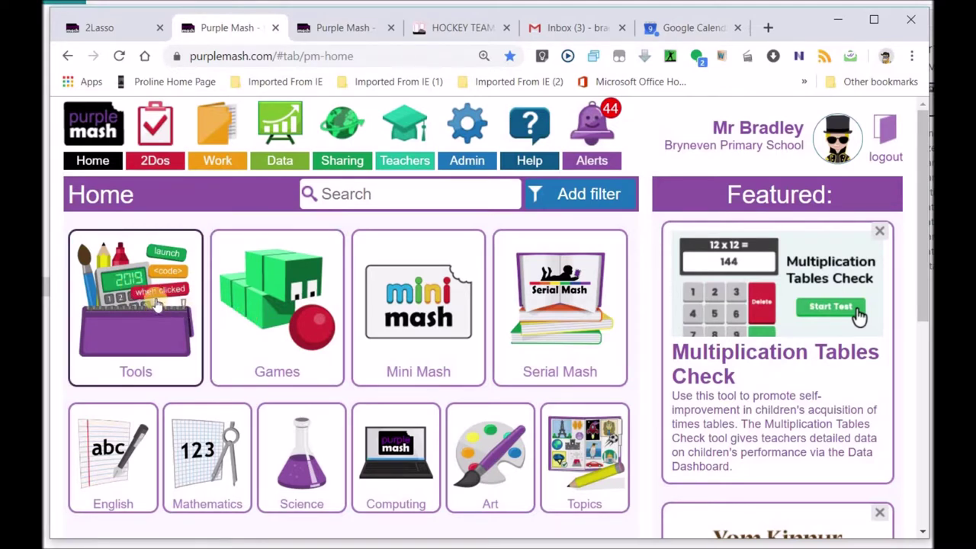
click(131, 293)
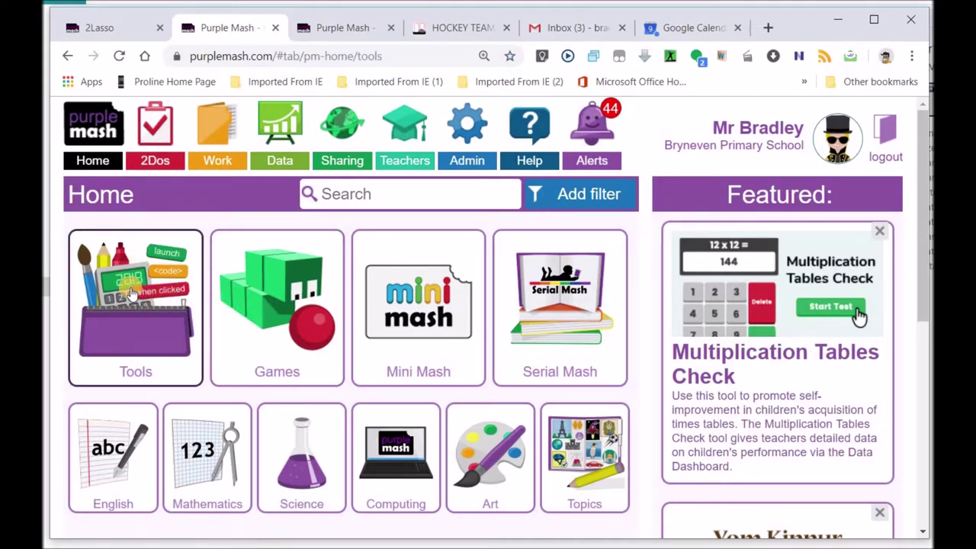
scroll(477, 306, down, 10)
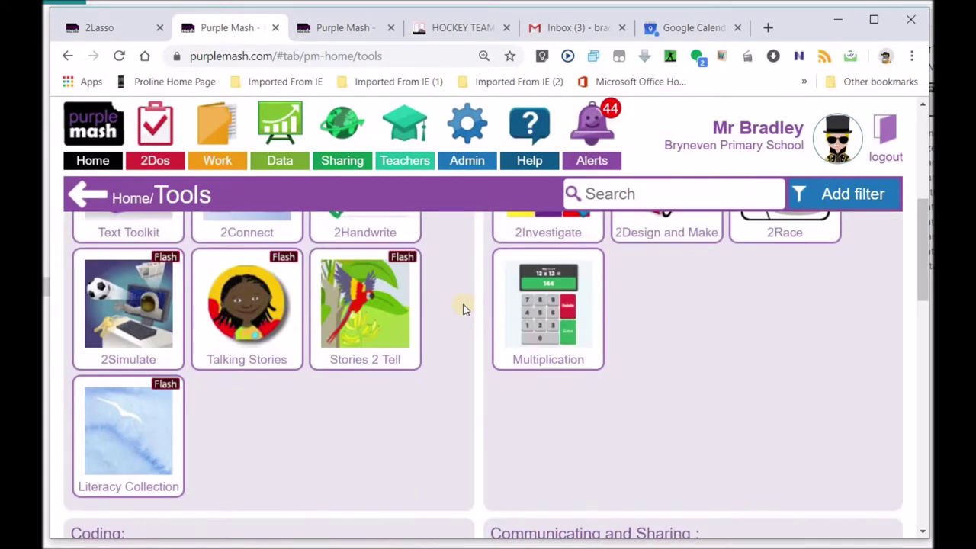
scroll(462, 305, down, 5)
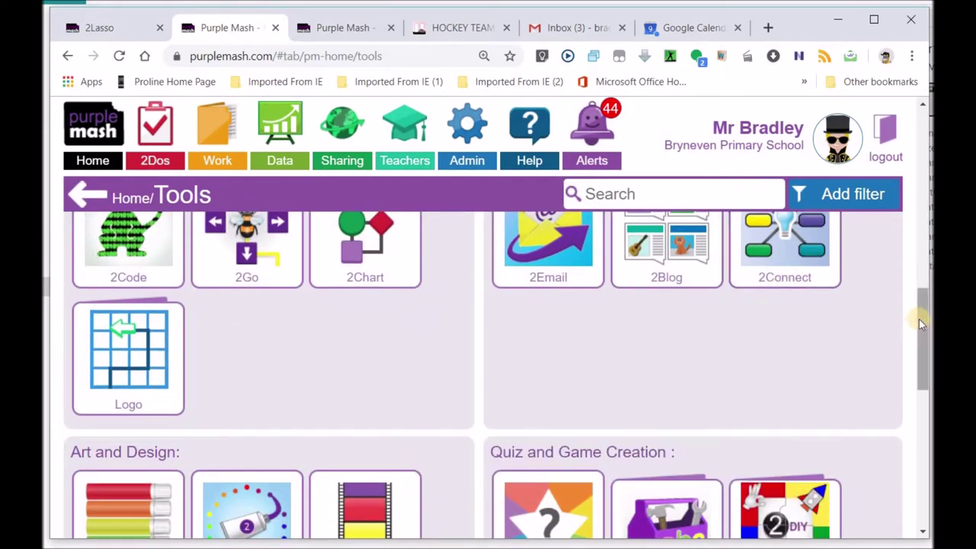
scroll(921, 344, down, 2)
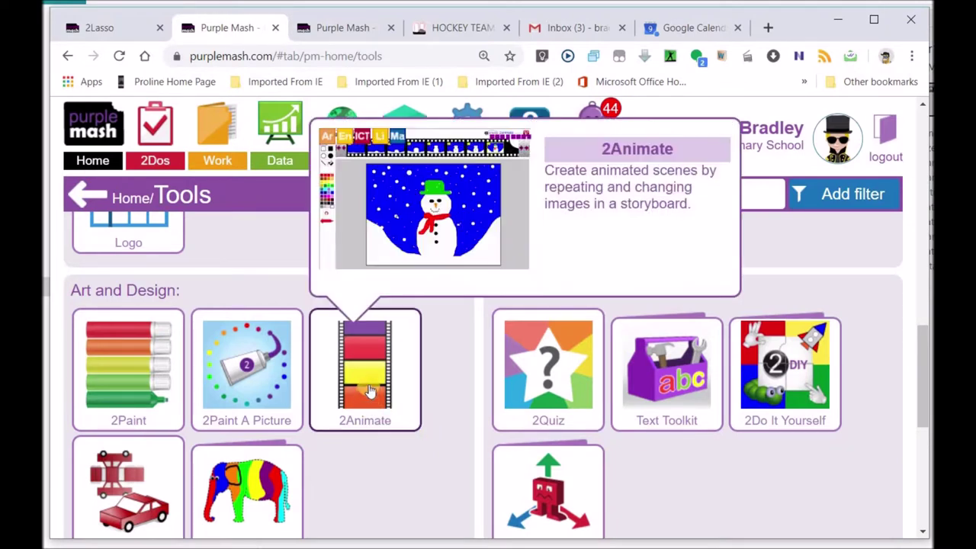
click(368, 385)
click(418, 442)
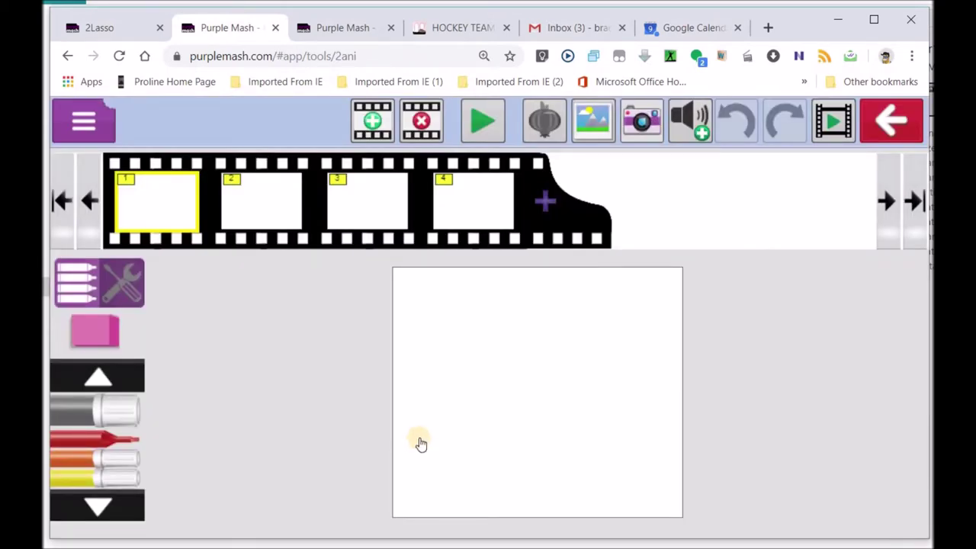
- Draw a closed, bean-shaped head outline in dark purple on frame 1
click(97, 506)
click(97, 507)
click(94, 378)
click(95, 379)
click(95, 379)
scroll(82, 458, down, 2)
click(82, 441)
mouse_move(547, 294)
mouse_down()
mouse_move(503, 298)
mouse_move(457, 322)
mouse_move(439, 352)
mouse_up()
mouse_move(436, 393)
mouse_down()
mouse_move(481, 456)
mouse_move(597, 473)
mouse_move(608, 389)
mouse_move(550, 352)
mouse_move(551, 305)
mouse_move(543, 298)
mouse_move(547, 311)
mouse_up()
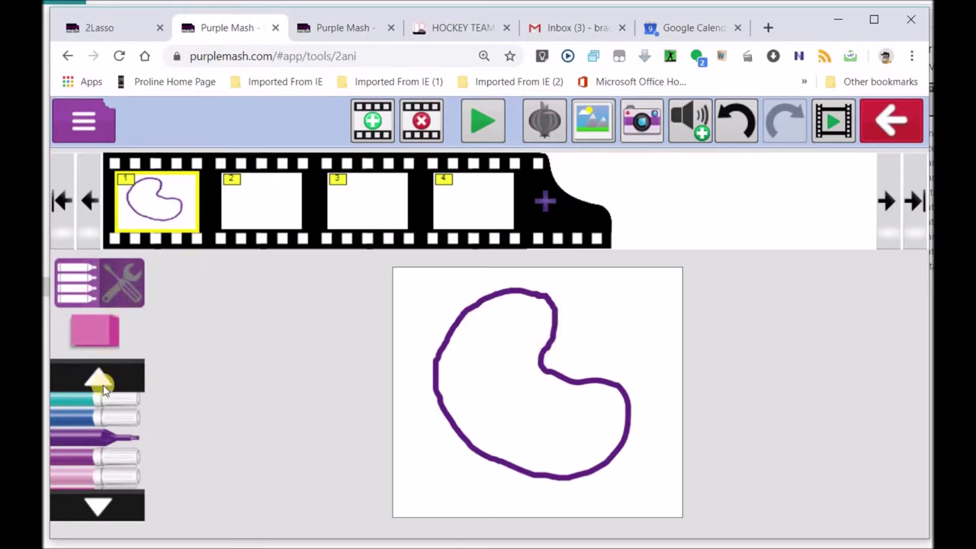
- Draw a large and a small eye outline inside the head, with a freehand purple pupil at the large eye's upper edge
mouse_move(499, 360)
mouse_down()
mouse_move(473, 353)
mouse_move(481, 431)
mouse_move(527, 437)
mouse_move(517, 382)
mouse_move(494, 357)
mouse_up()
click(527, 302)
mouse_move(506, 312)
mouse_down()
mouse_move(503, 338)
mouse_move(536, 342)
mouse_move(532, 308)
mouse_up()
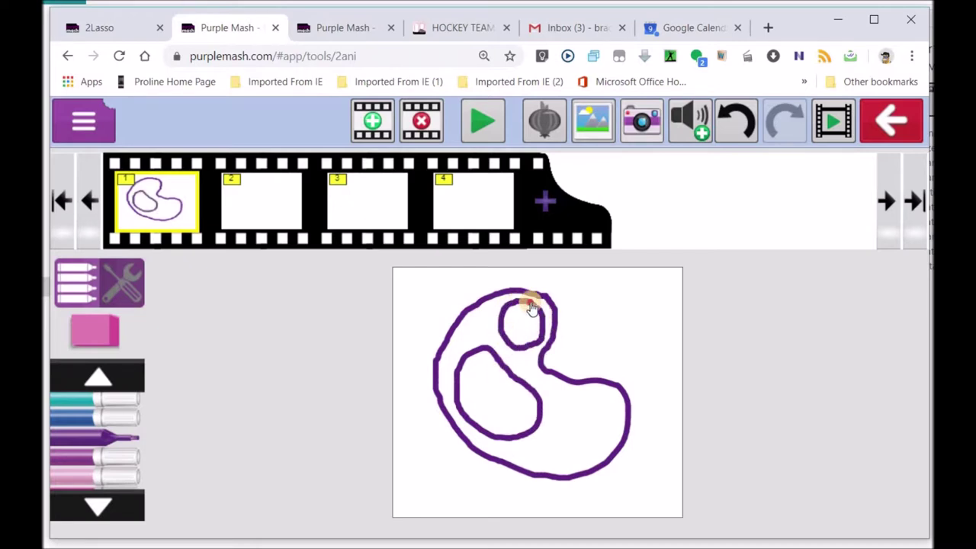
mouse_move(494, 369)
mouse_down()
mouse_move(503, 386)
mouse_move(517, 386)
mouse_move(493, 370)
mouse_move(518, 374)
mouse_up()
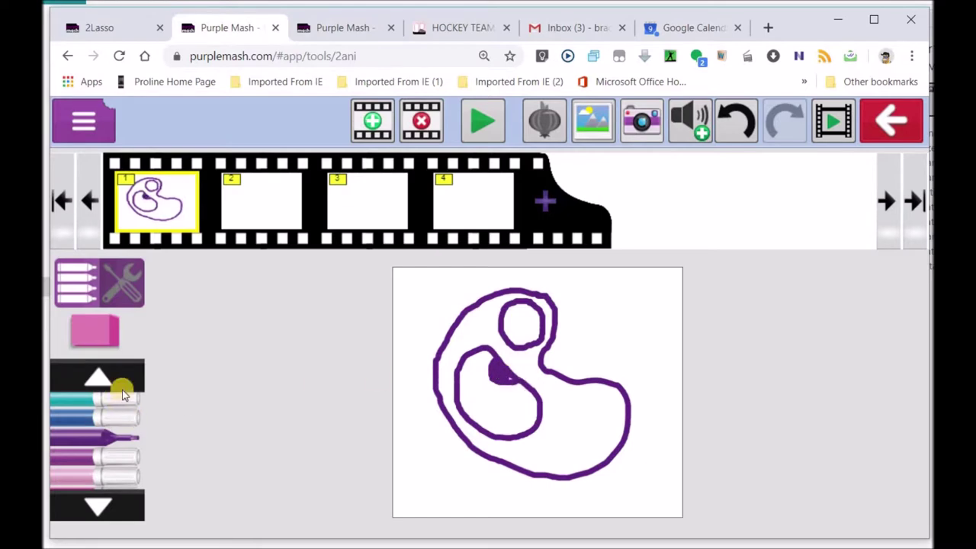
- Draw an angled purple nose line beside the large eye and a short curved mouth line next to it
click(532, 373)
mouse_move(556, 398)
mouse_down()
mouse_move(580, 414)
mouse_move(562, 449)
mouse_move(585, 463)
mouse_up()
click(595, 406)
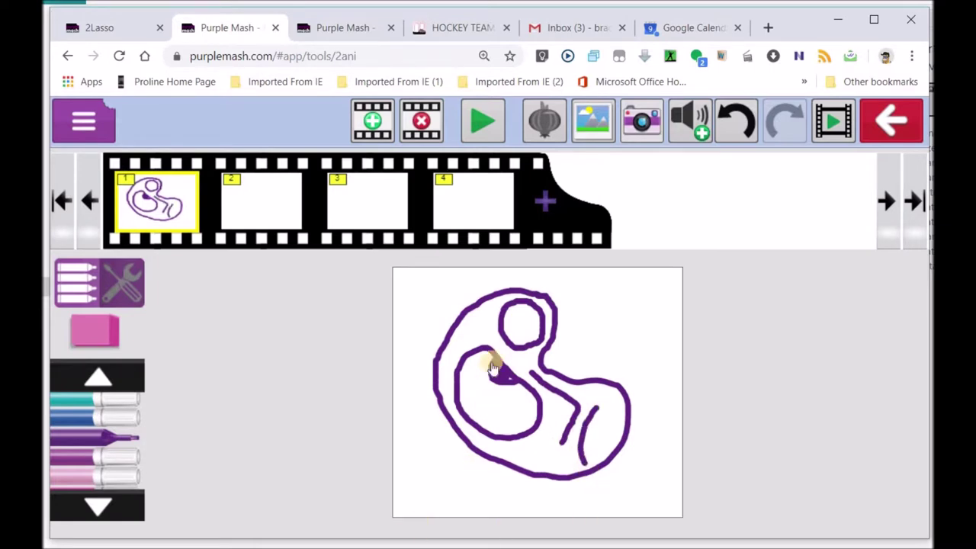
- Add purple filled-circle pupils to the small eye and over the freehand pupil in the large eye
click(84, 292)
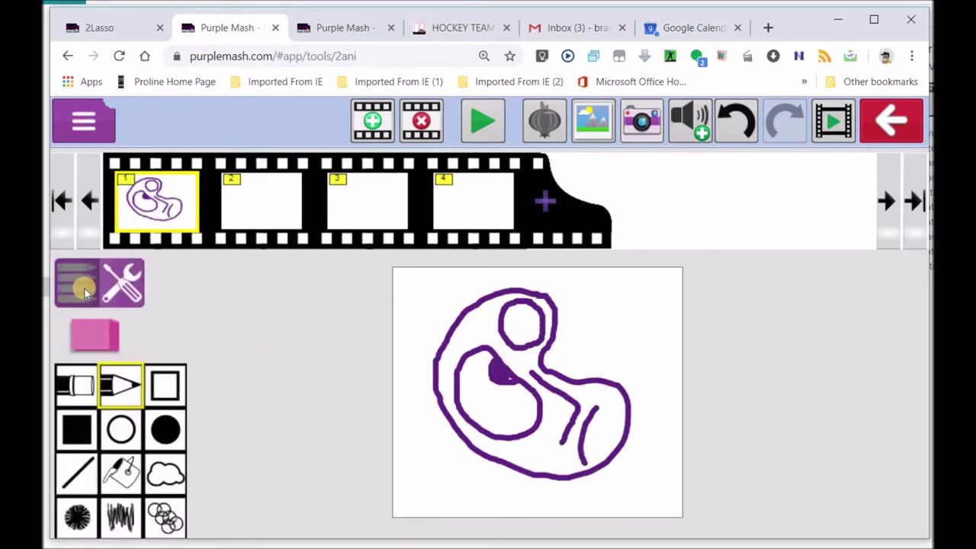
click(128, 429)
click(164, 429)
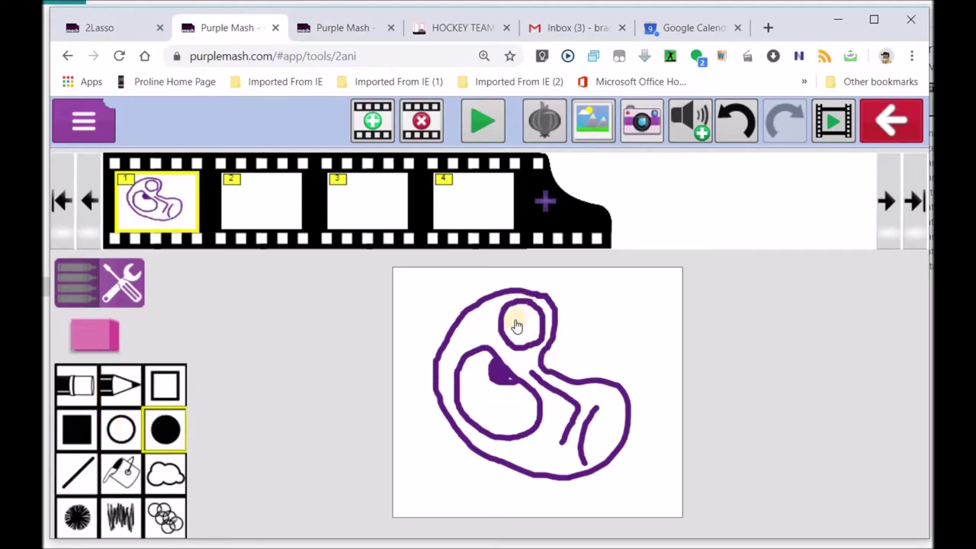
drag(513, 318, 527, 335)
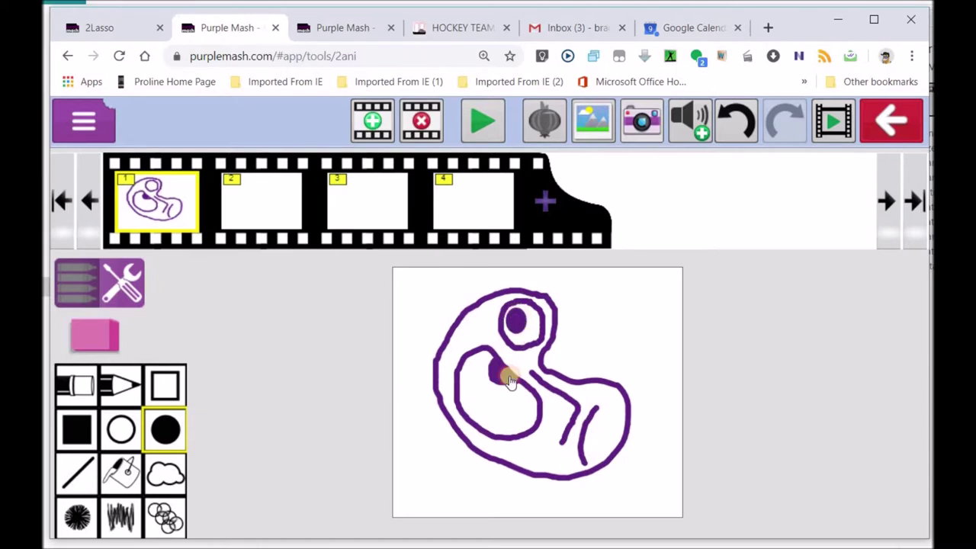
drag(482, 365, 512, 392)
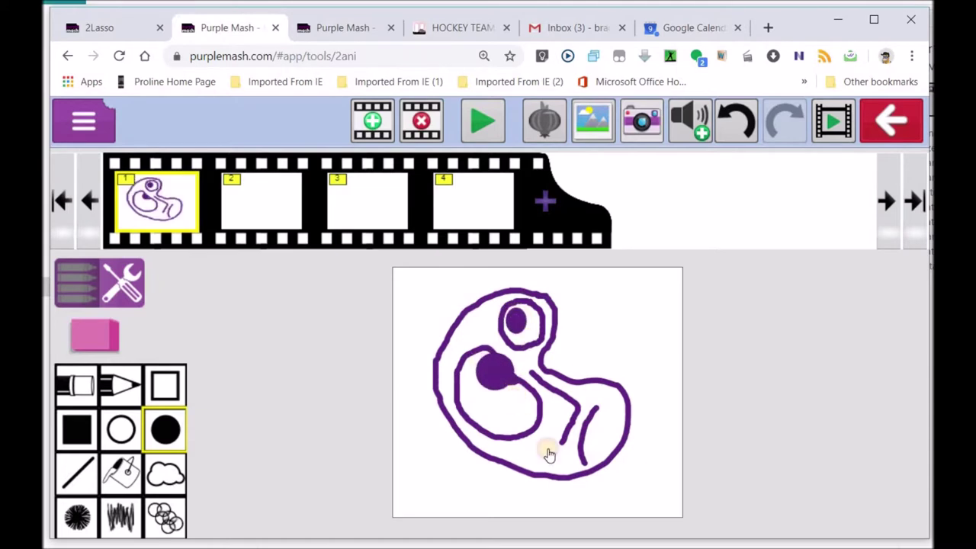
- Place small white filled circles on both purple pupils as eye highlights
click(87, 338)
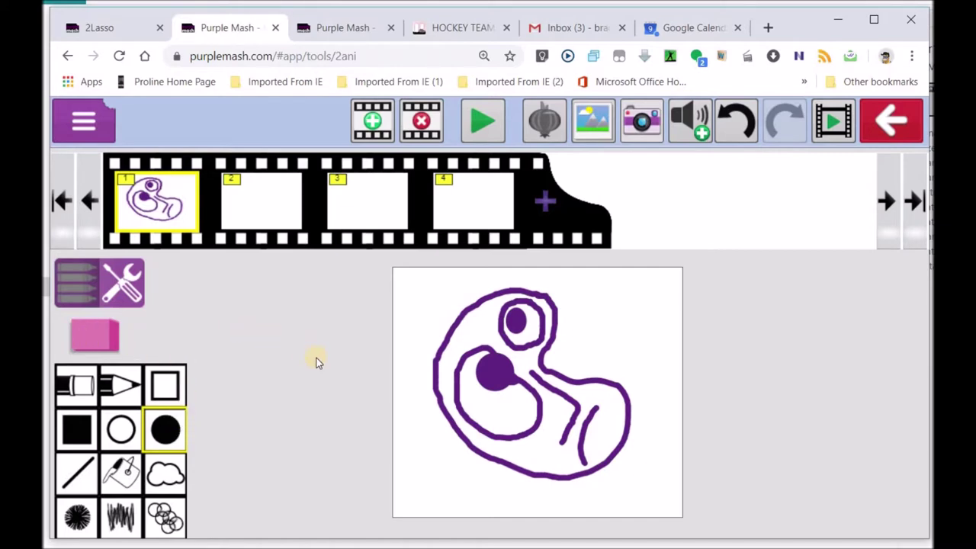
click(163, 436)
click(105, 290)
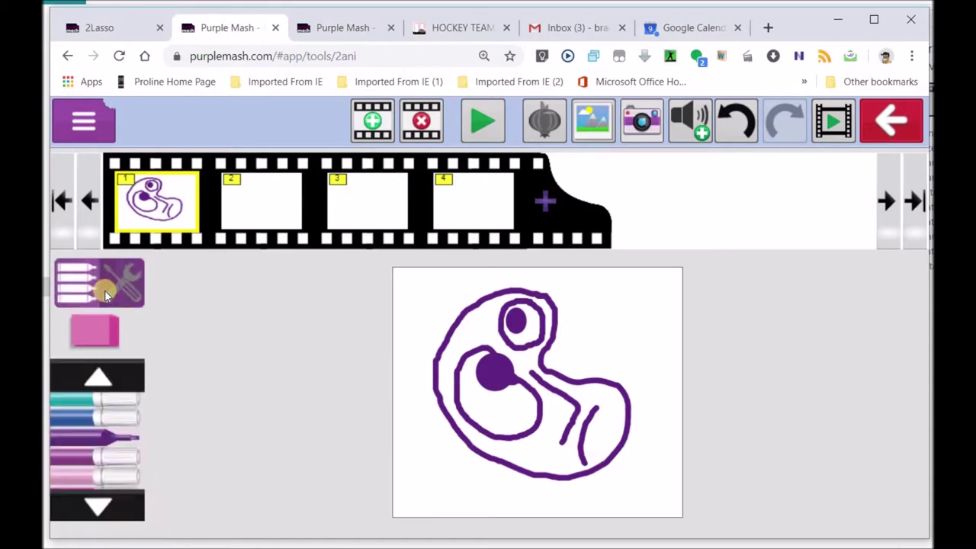
click(103, 379)
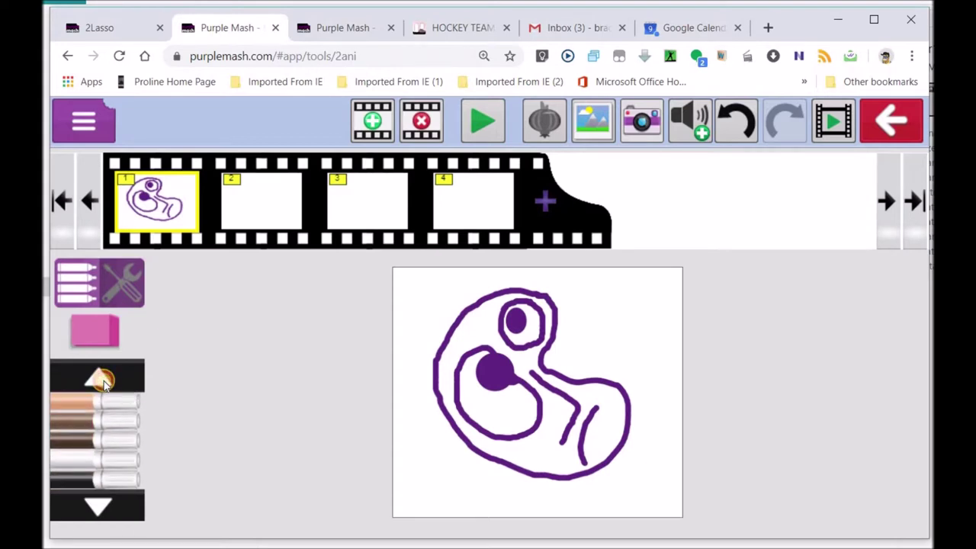
click(93, 499)
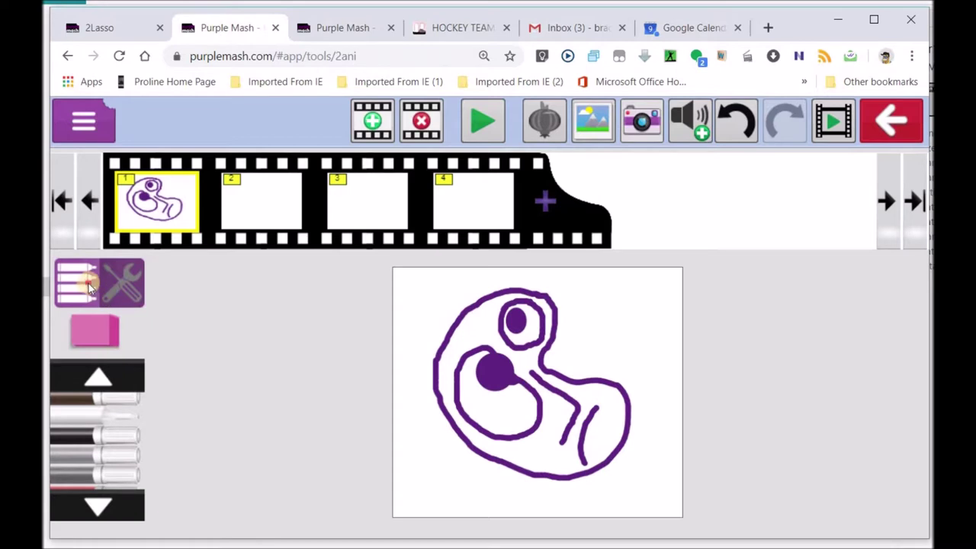
click(97, 304)
click(164, 431)
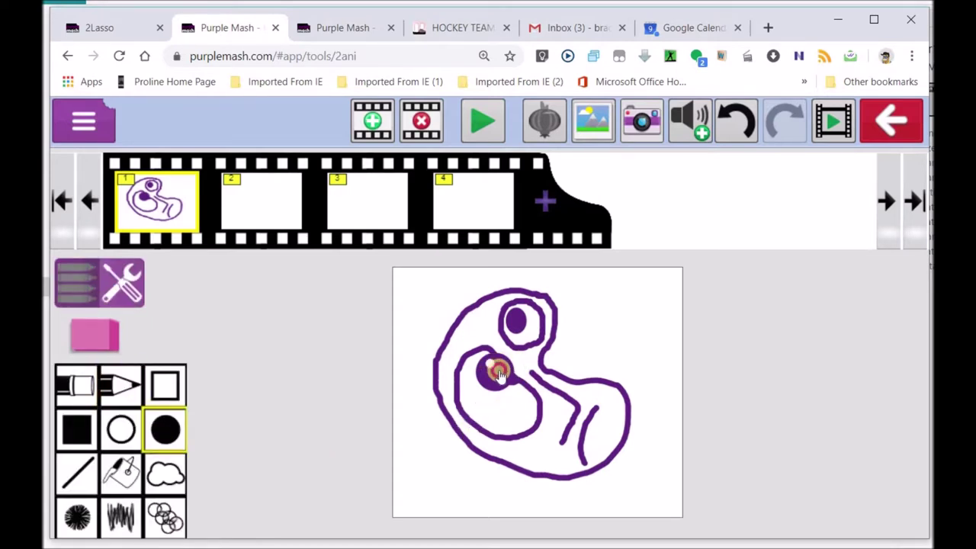
click(512, 321)
- Fill the character's head with yellow using the flood fill tool, leaving both eyes white
click(119, 471)
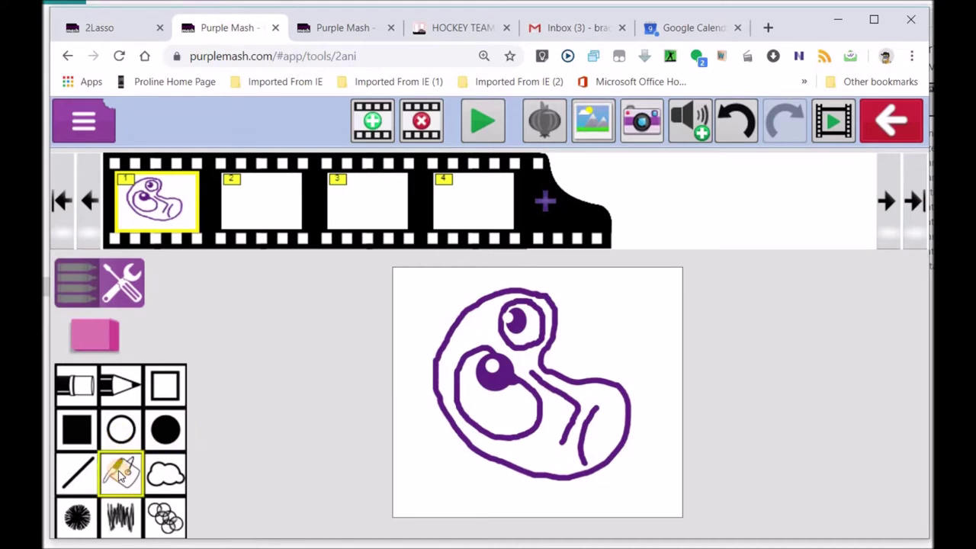
click(93, 291)
click(94, 502)
click(95, 502)
click(95, 502)
click(94, 501)
click(95, 502)
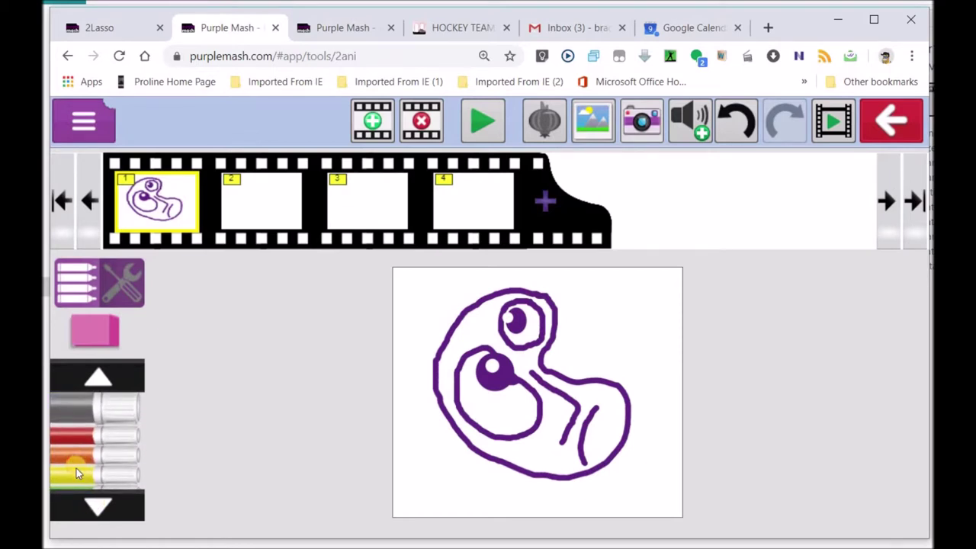
click(78, 472)
click(101, 340)
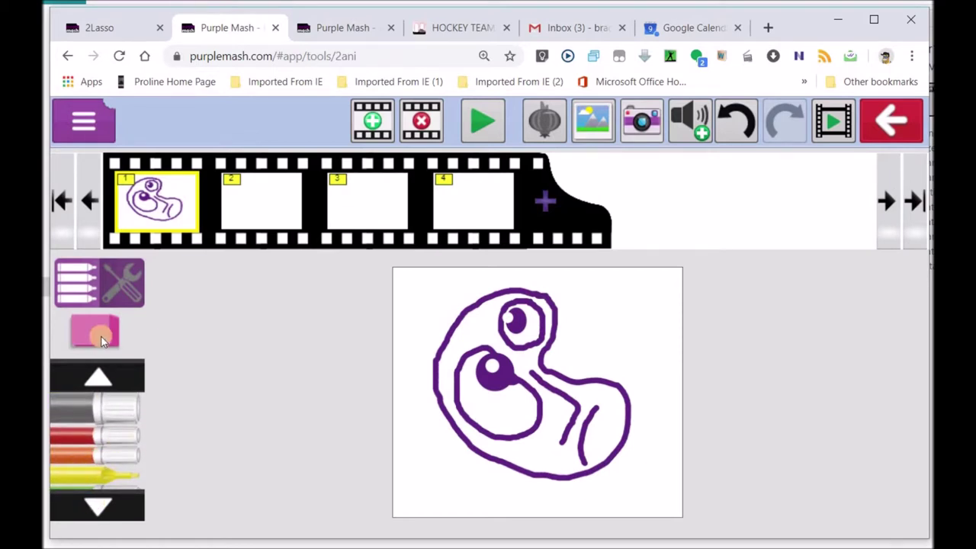
click(90, 286)
click(125, 463)
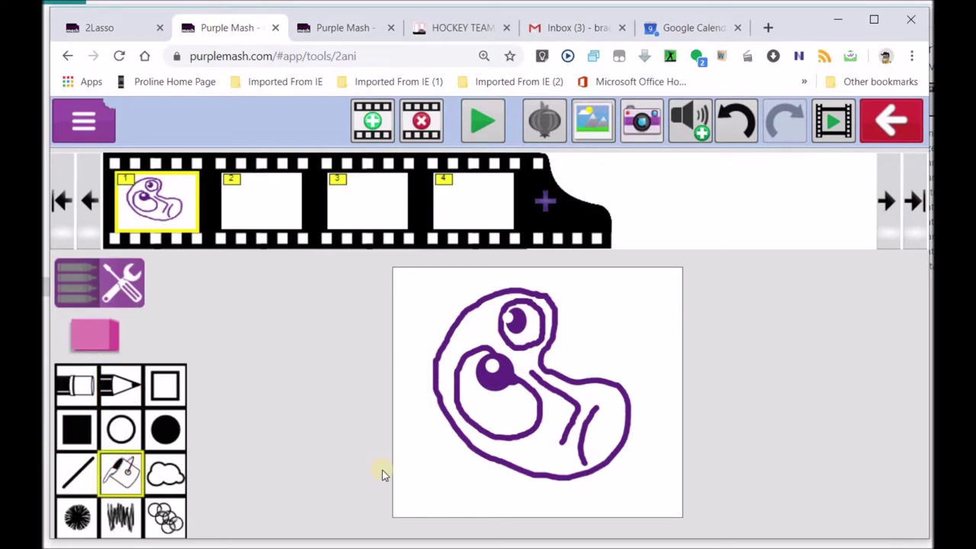
click(481, 322)
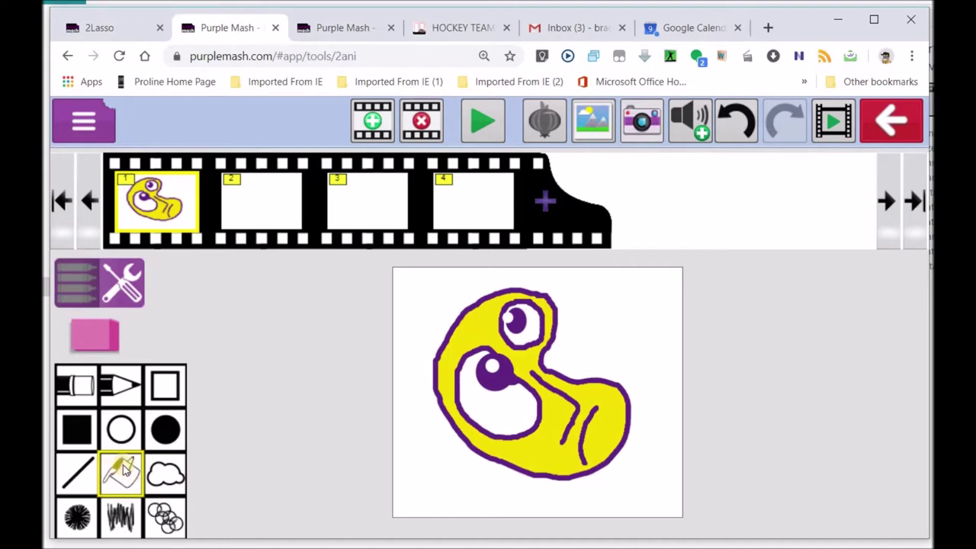
- Draw a thick purple horizon line across the background on both sides of the head, out to the canvas edges
click(106, 302)
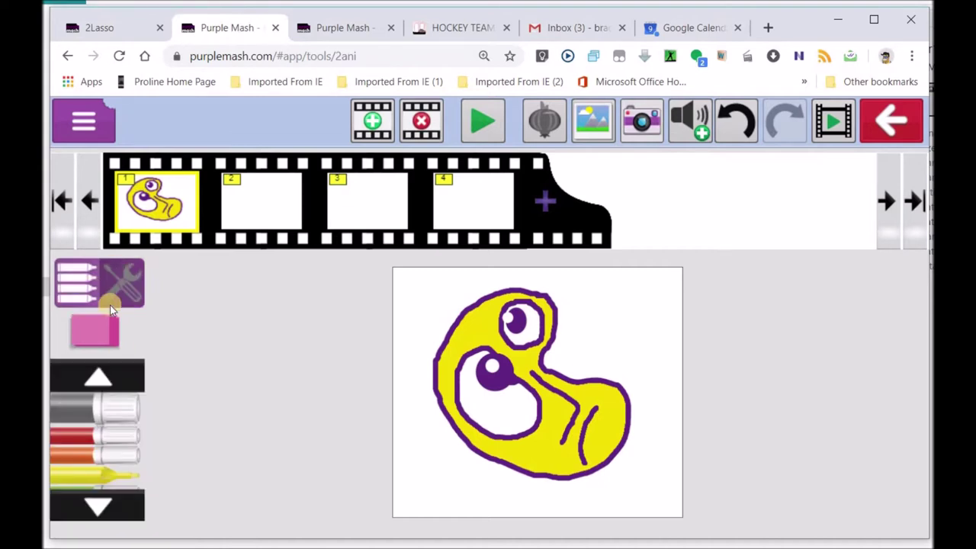
click(95, 507)
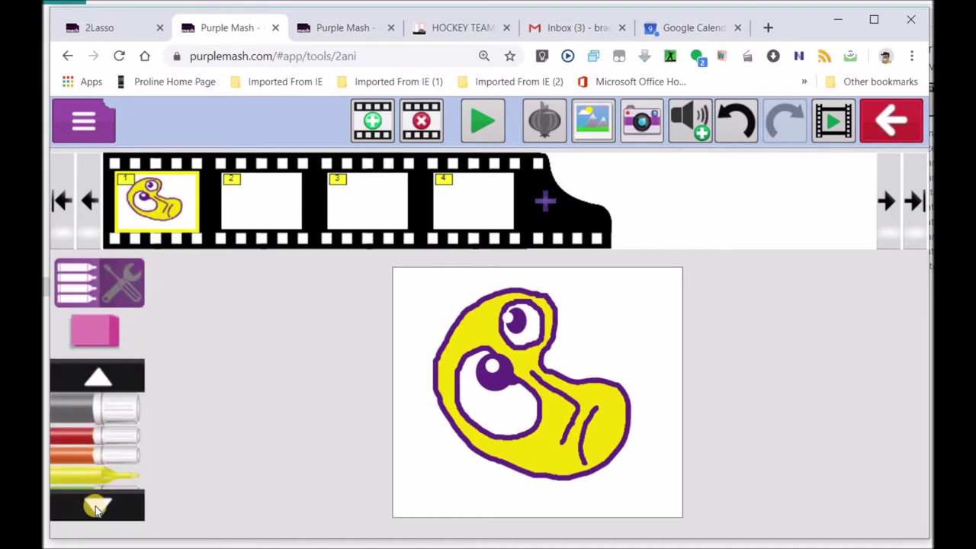
click(92, 296)
click(93, 297)
click(99, 509)
click(78, 372)
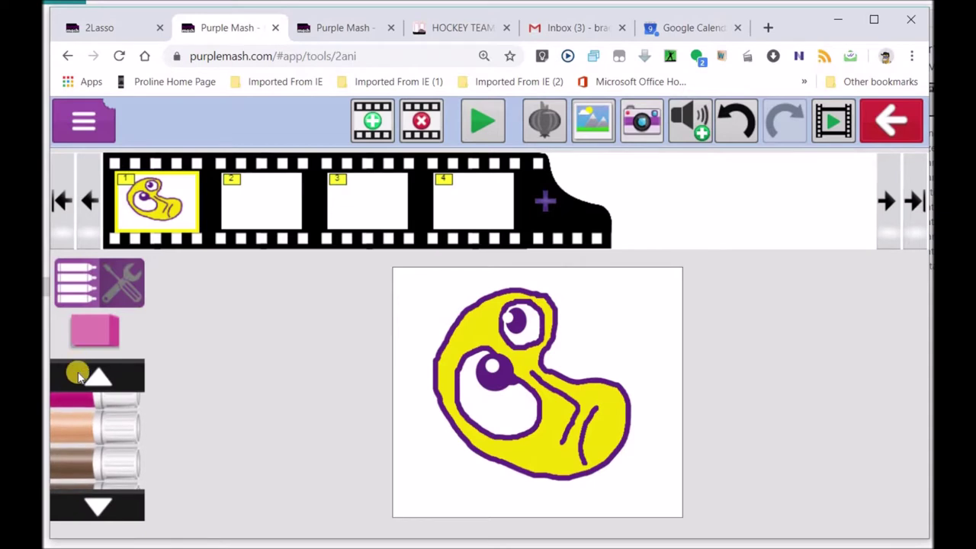
click(82, 514)
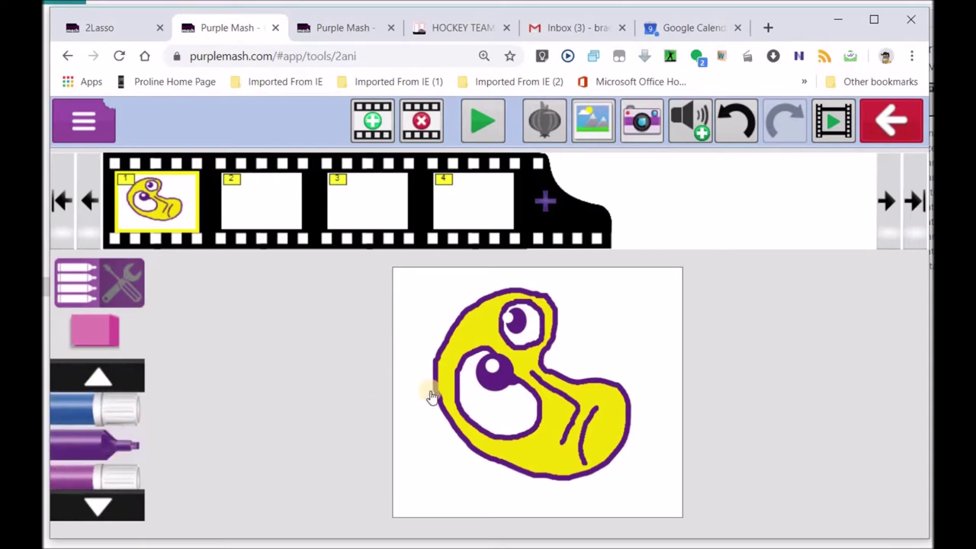
mouse_move(425, 389)
mouse_down()
mouse_move(397, 388)
mouse_move(438, 385)
mouse_up()
drag(549, 363, 681, 371)
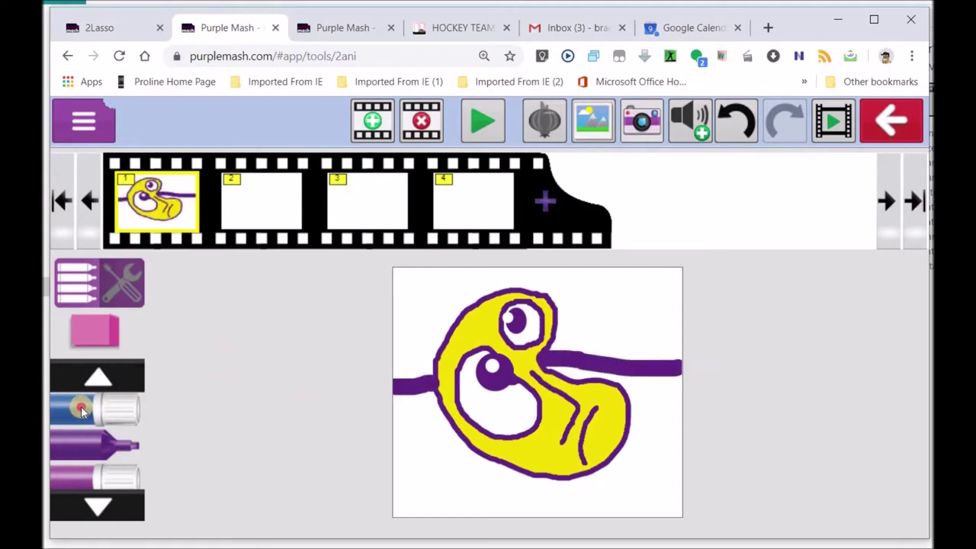
- Fill the background above the horizon line with blue as the sky
click(82, 410)
click(90, 286)
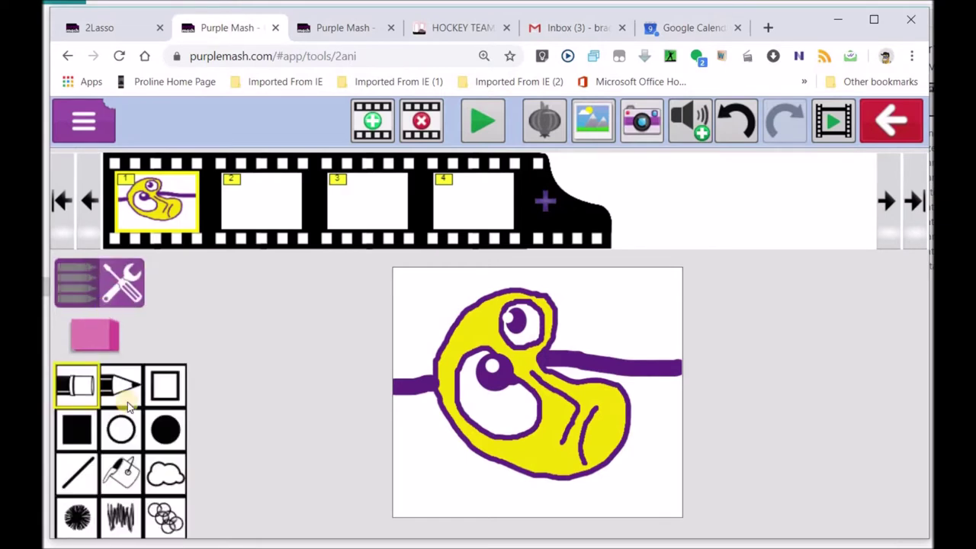
click(120, 476)
click(593, 314)
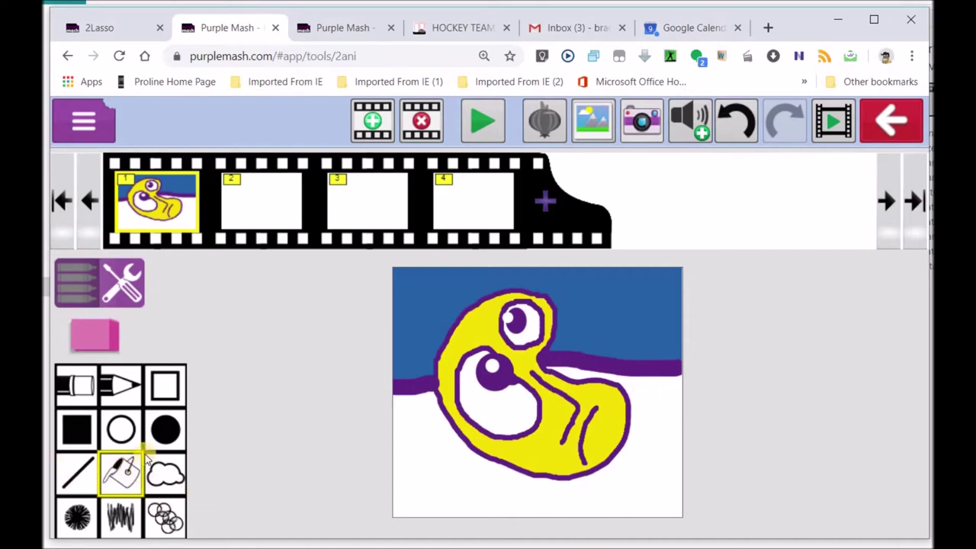
- Fill the background below the horizon line with green as the ground
click(82, 282)
click(94, 506)
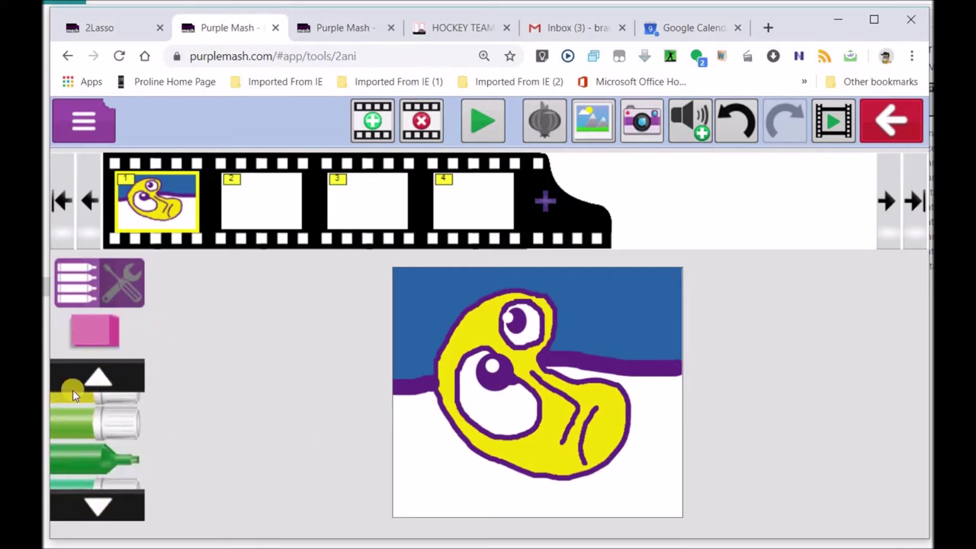
click(84, 290)
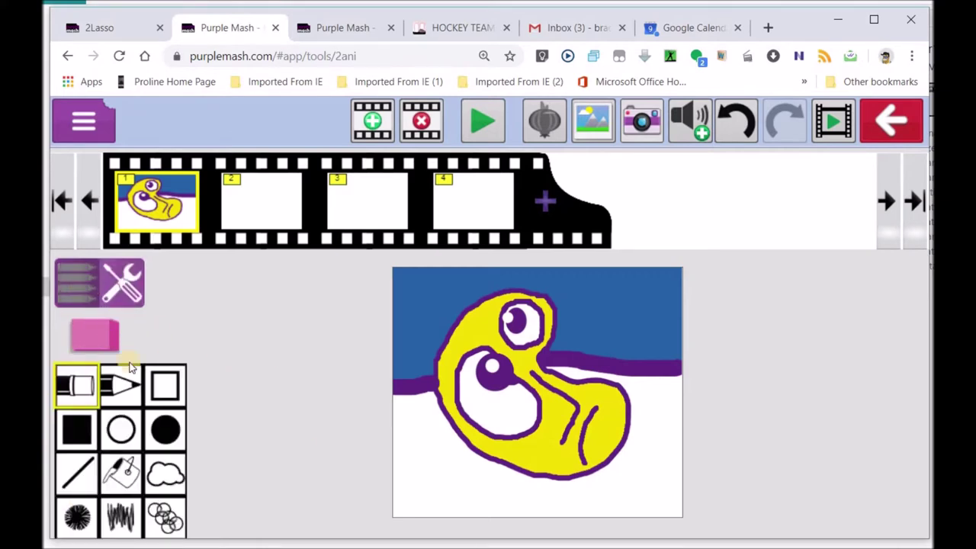
click(130, 469)
click(450, 469)
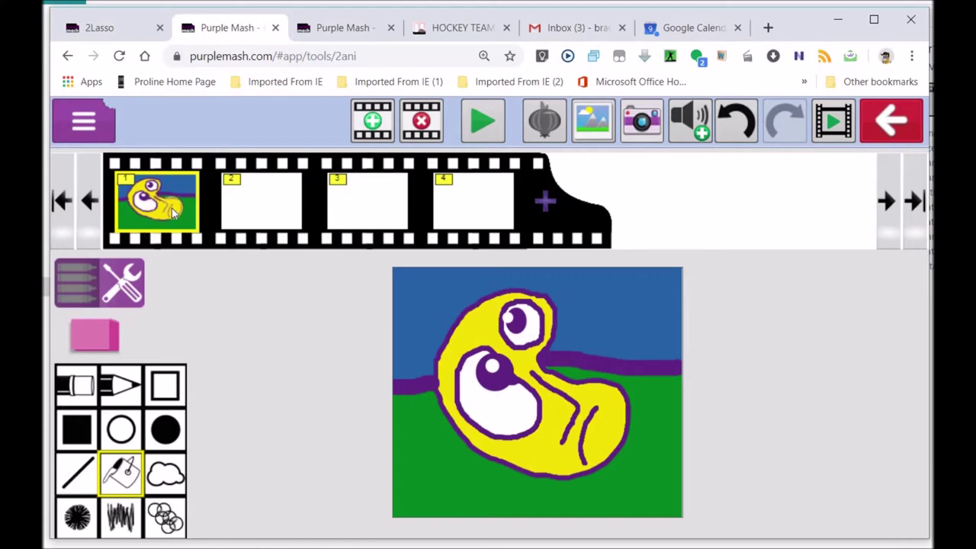
- Copy frame 1 into frame 2 and erase both pupils and the mouth line in the copy
drag(156, 196, 263, 208)
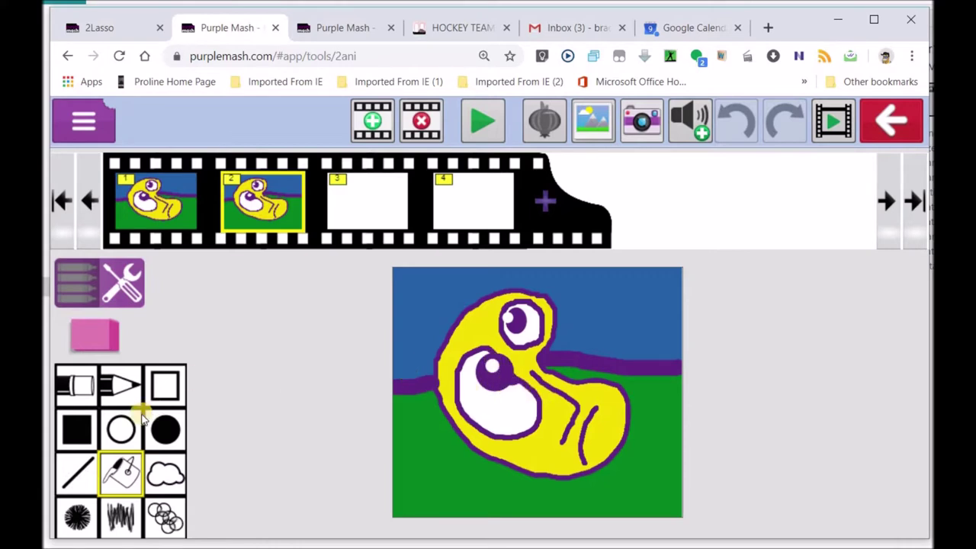
click(91, 344)
mouse_move(484, 375)
mouse_down()
mouse_move(506, 403)
mouse_move(489, 370)
mouse_move(475, 389)
mouse_move(516, 392)
mouse_move(497, 371)
mouse_move(499, 385)
mouse_up()
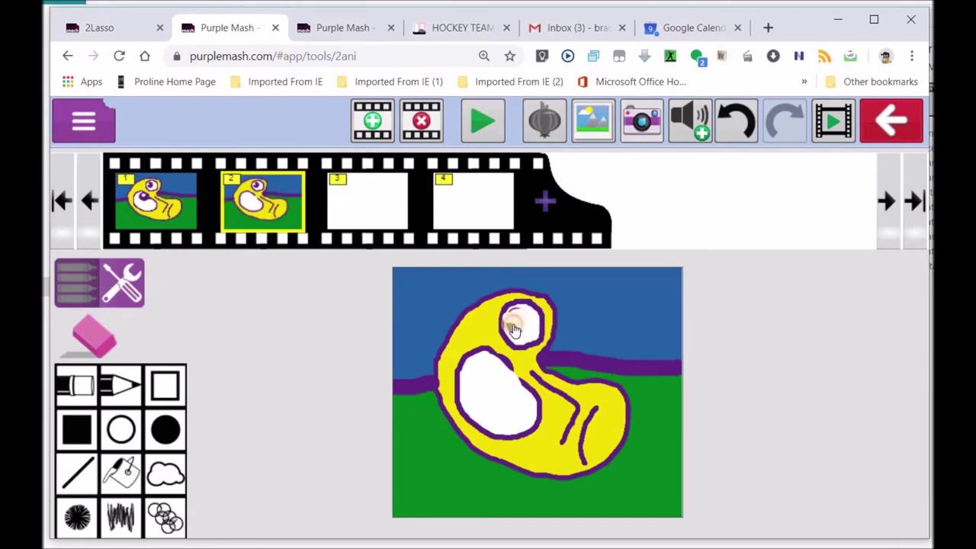
drag(517, 332, 522, 328)
drag(593, 427, 585, 452)
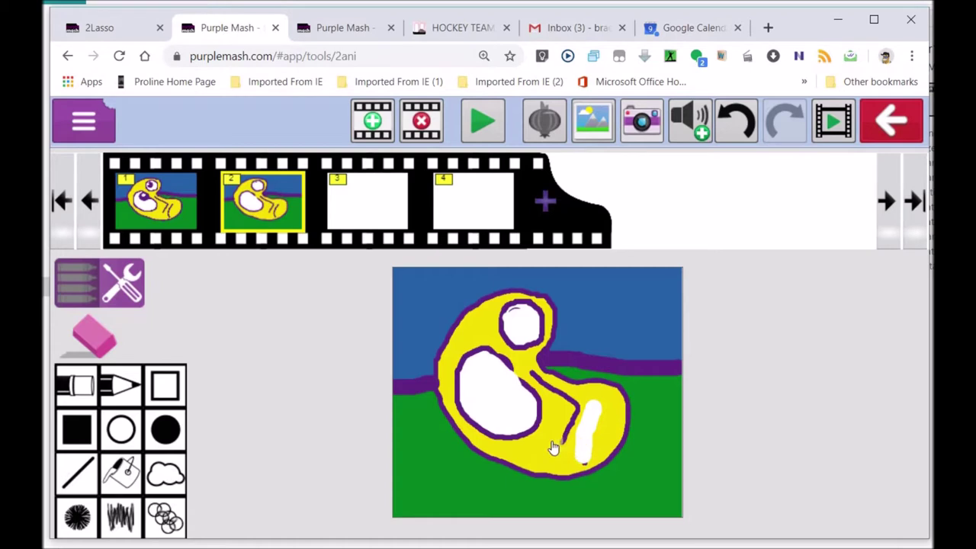
- Draw a curved purple smile across the erased mouth area in frame 2, ending below the nose
click(90, 288)
click(99, 377)
click(99, 377)
click(99, 377)
click(99, 376)
click(99, 377)
click(99, 377)
click(99, 377)
click(99, 377)
click(99, 377)
click(99, 377)
click(99, 376)
click(99, 377)
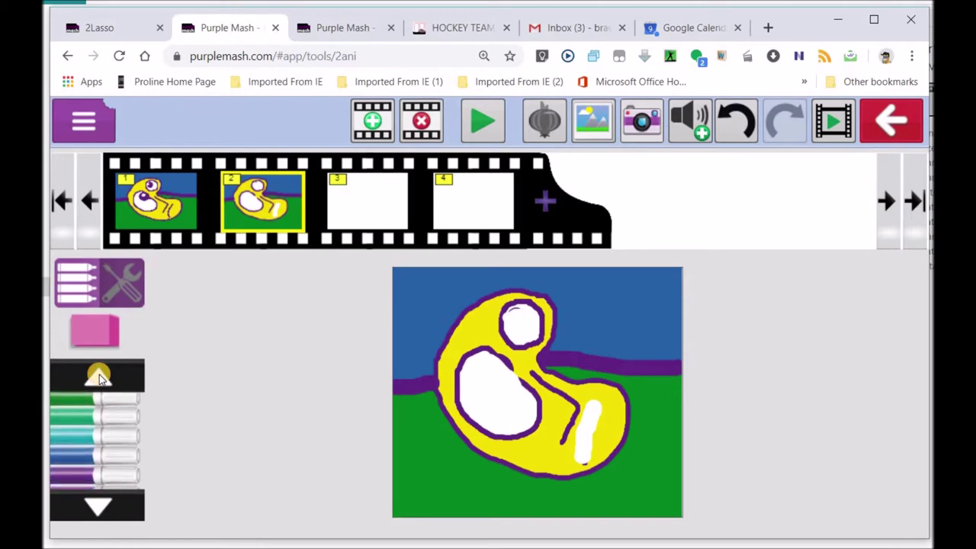
click(79, 472)
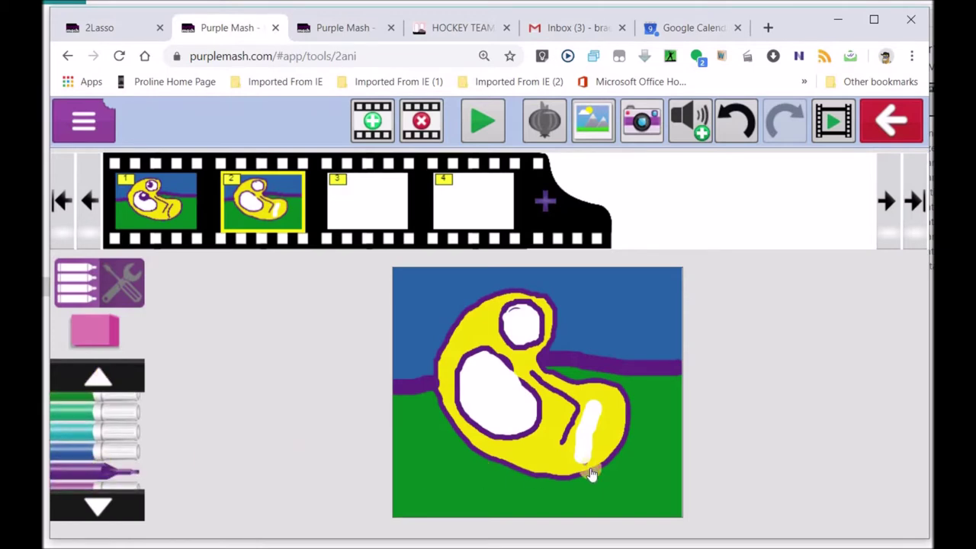
mouse_move(615, 412)
mouse_down()
mouse_move(588, 430)
mouse_move(578, 457)
mouse_up()
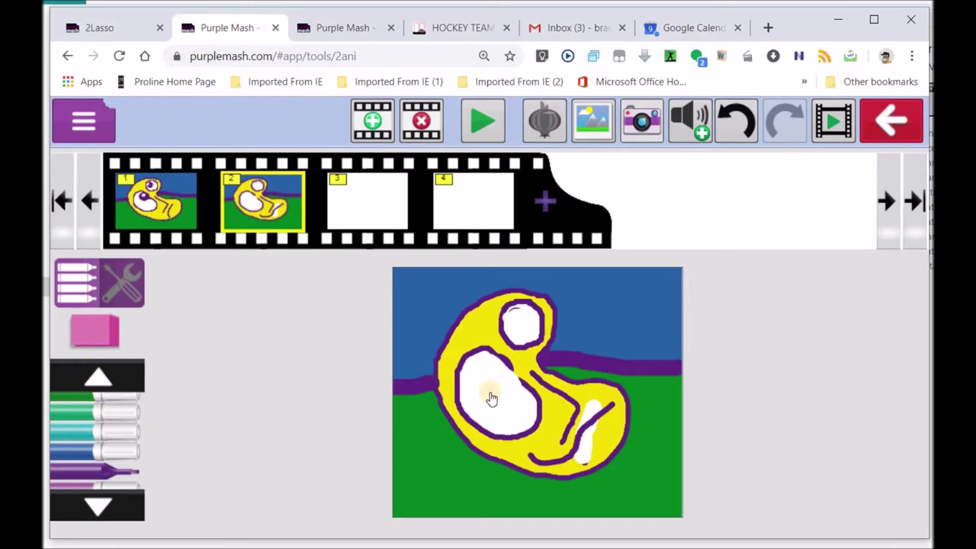
- Add purple filled-circle pupils low in the large eye and at the small eye's right side, and redraw the large eye's upper edge with a straight line
click(75, 295)
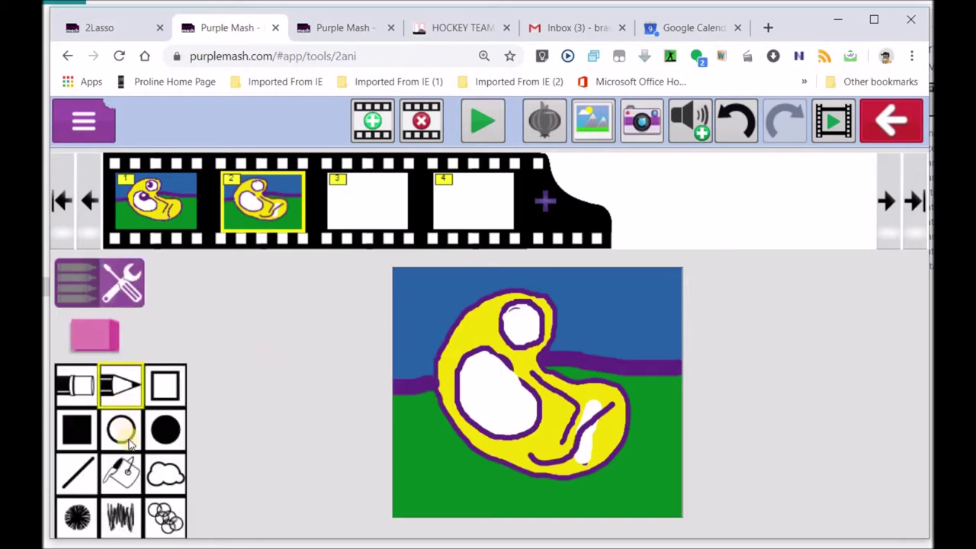
click(166, 443)
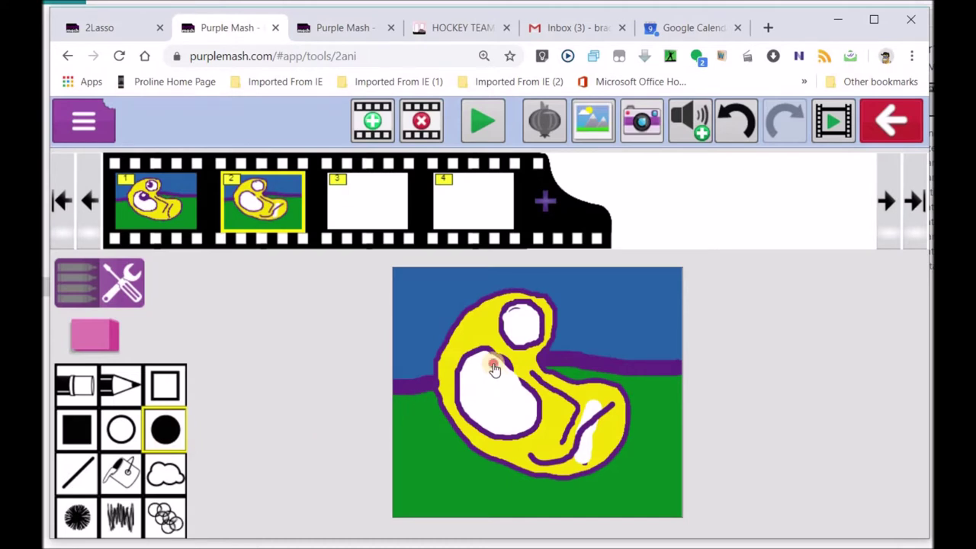
drag(494, 371, 523, 431)
drag(516, 309, 540, 342)
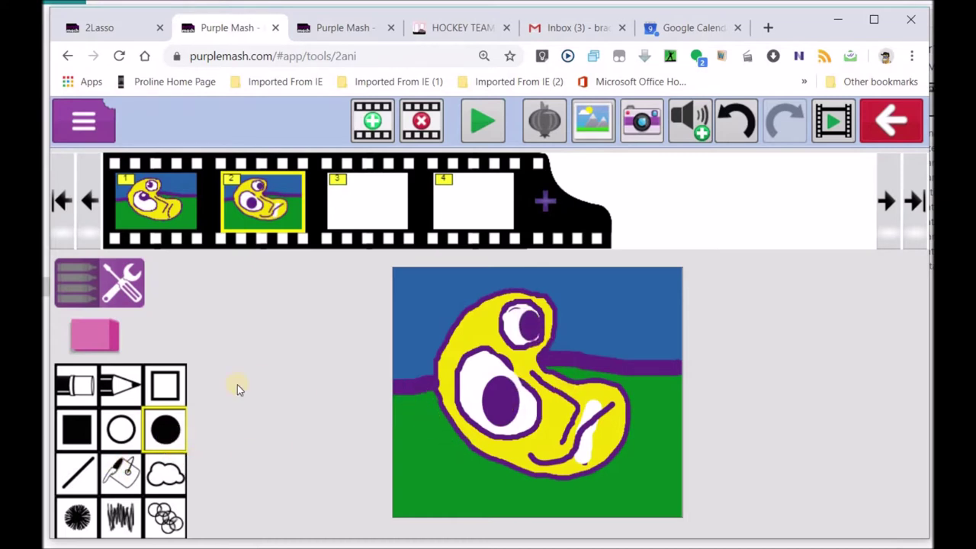
click(78, 473)
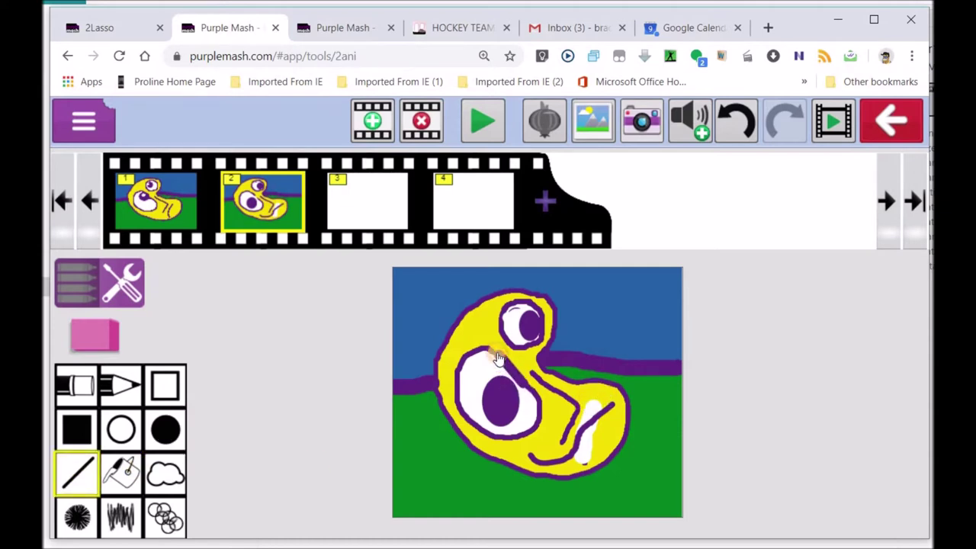
drag(490, 352, 519, 377)
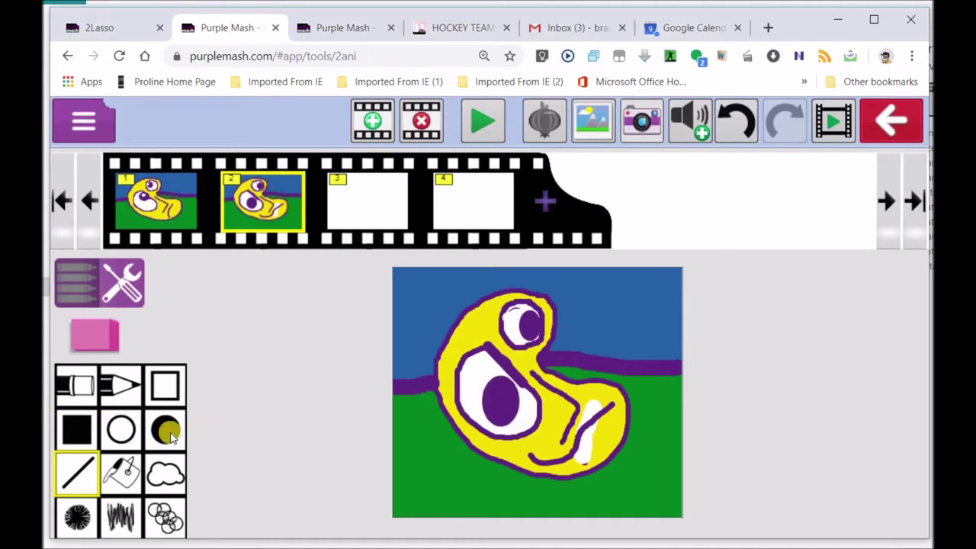
- Place small white filled circles on both purple pupils in frame 2 as eye highlights
click(118, 285)
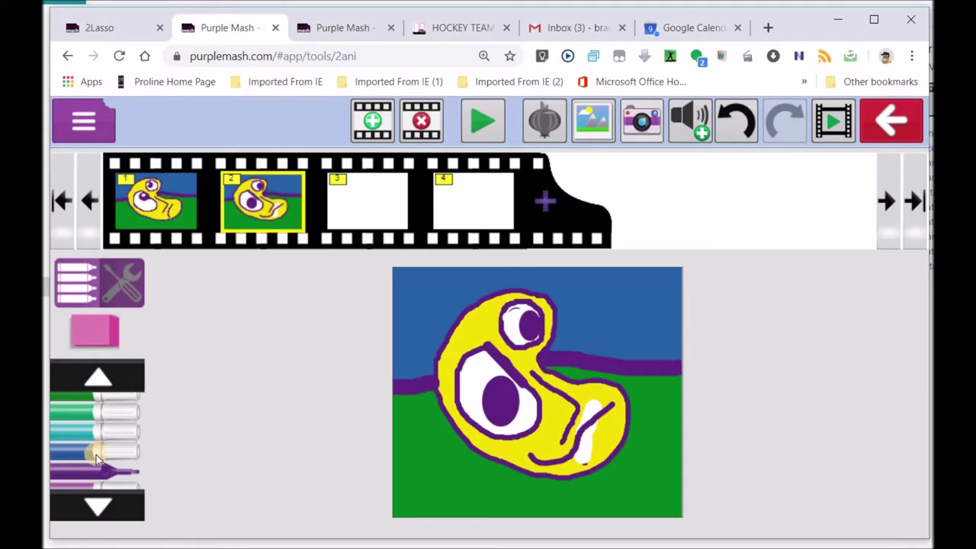
click(102, 507)
click(102, 507)
click(101, 507)
click(101, 508)
click(101, 508)
click(99, 503)
click(97, 499)
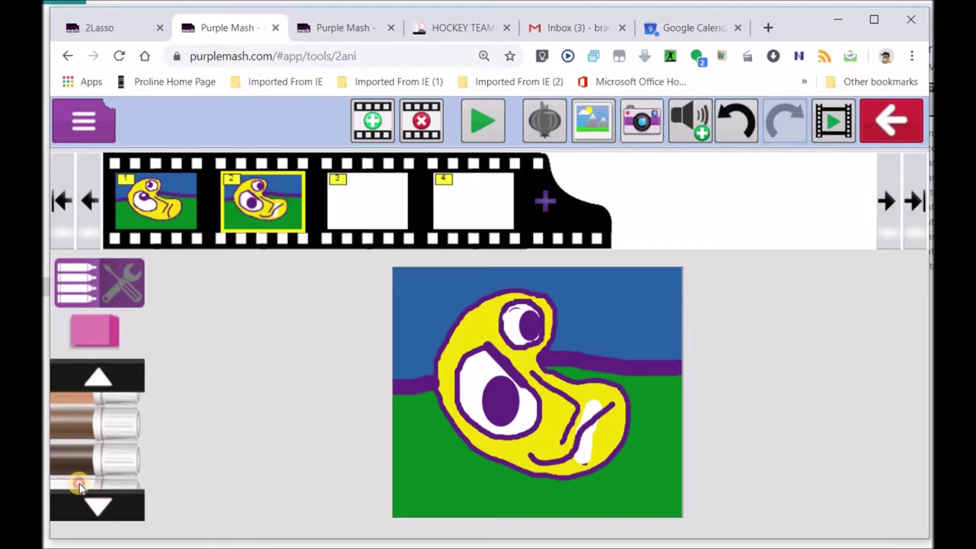
click(87, 292)
click(166, 430)
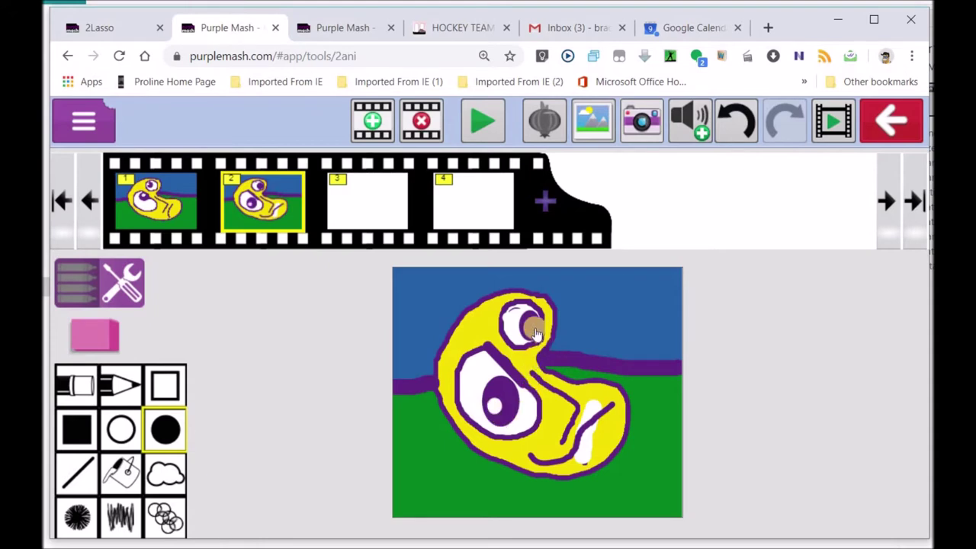
- Switch back and forth between frames 1 and 2 to compare the character's expressions
click(175, 212)
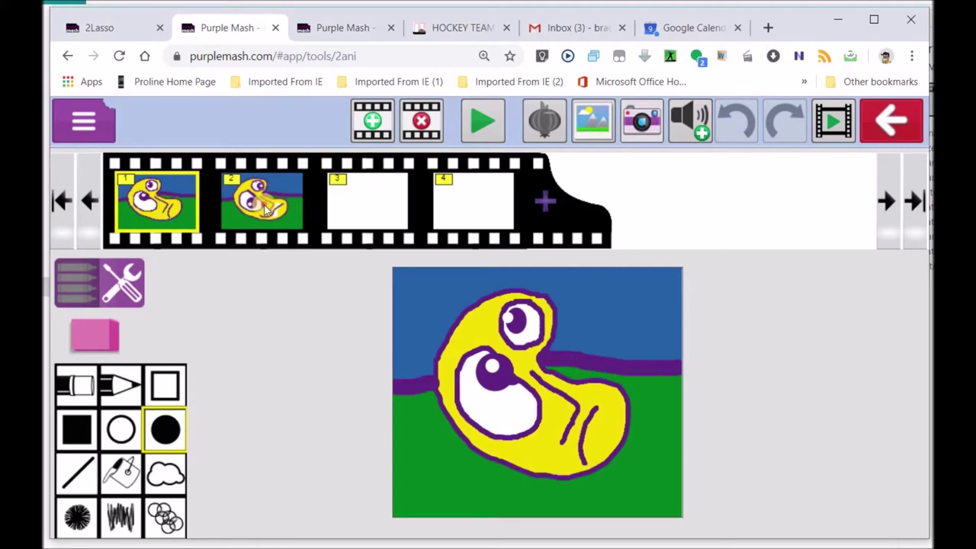
click(264, 204)
click(147, 210)
click(246, 205)
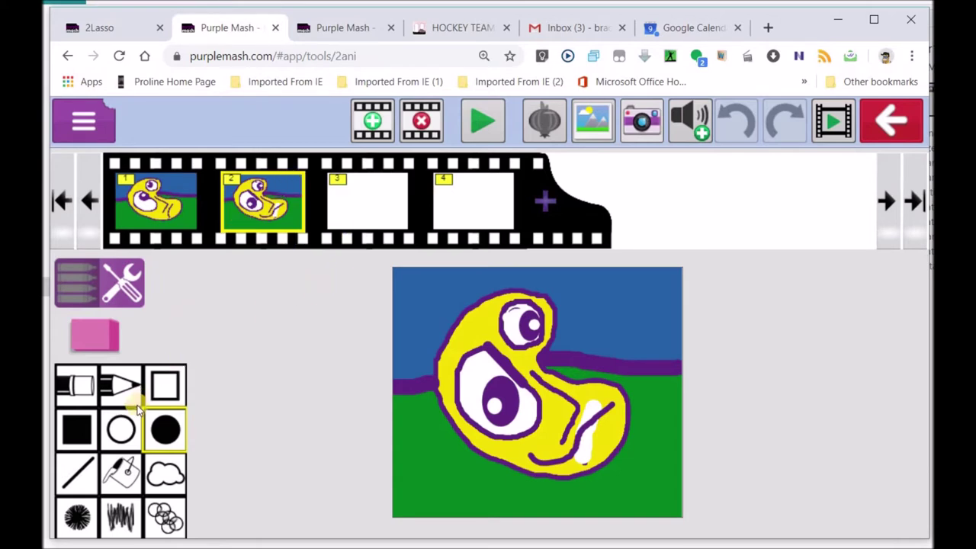
- Fill the white patch around the new smile in frame 2 with the character's yellow, using the flood fill
click(124, 473)
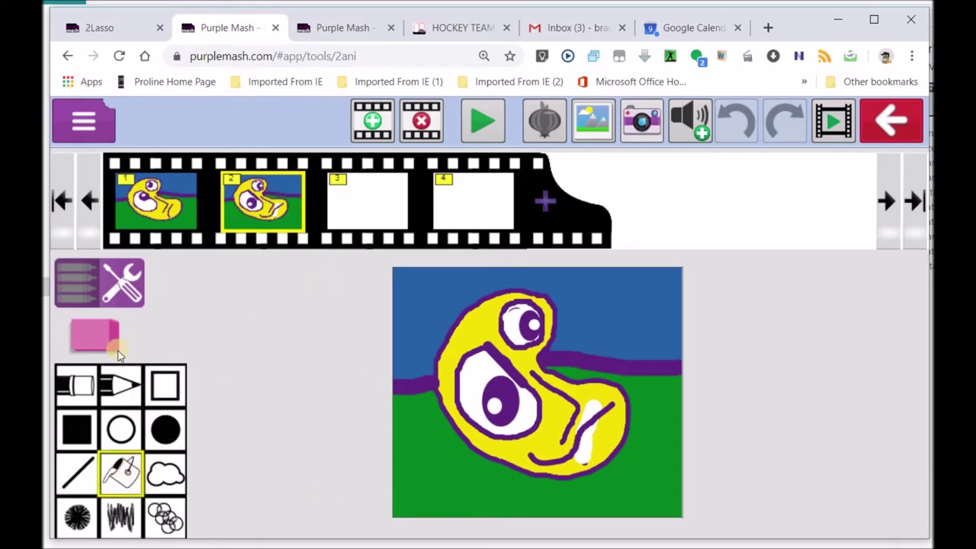
click(90, 284)
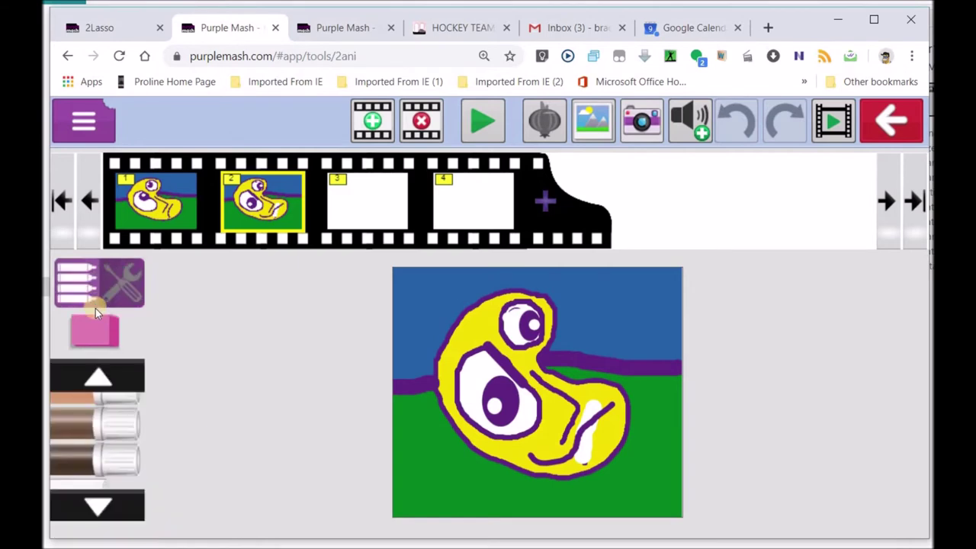
click(92, 382)
click(93, 510)
click(76, 382)
click(102, 372)
click(91, 509)
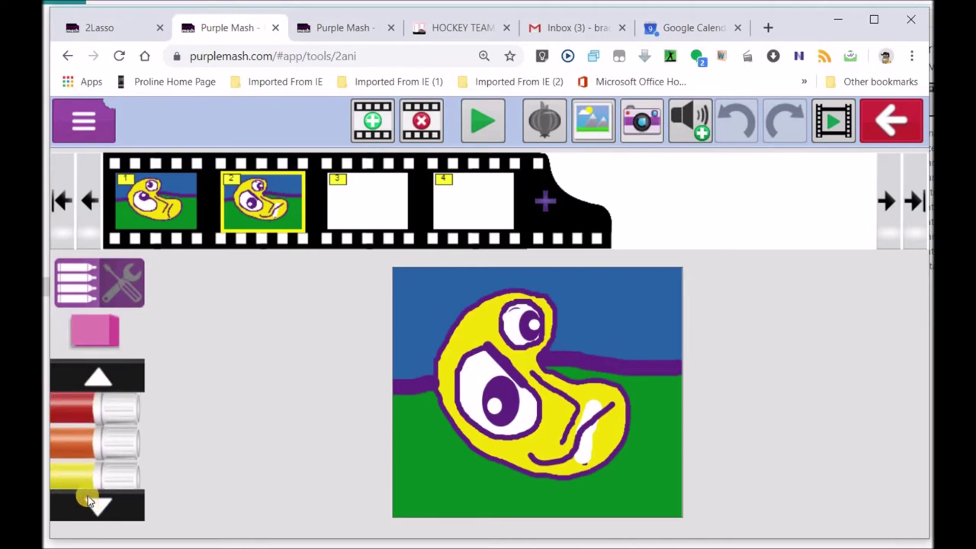
click(93, 375)
click(66, 469)
click(67, 286)
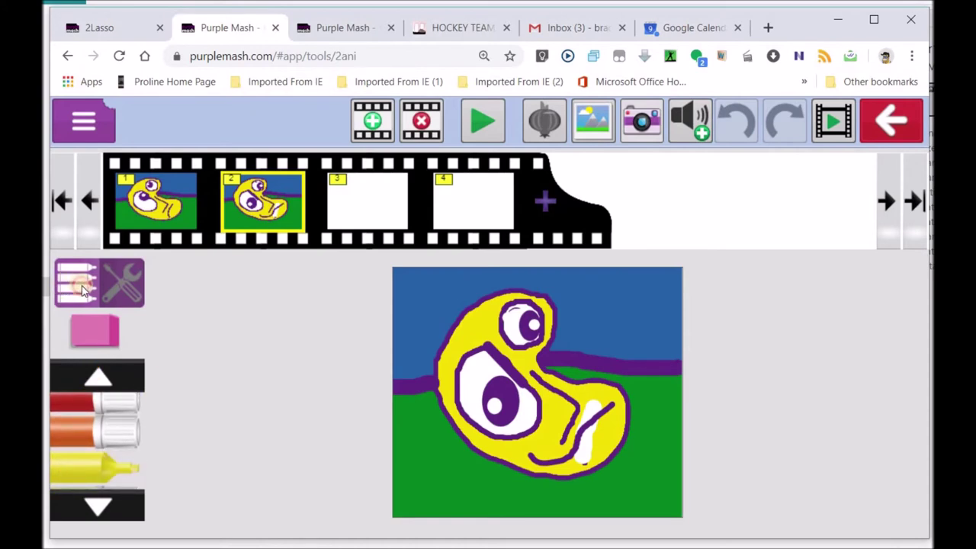
click(124, 474)
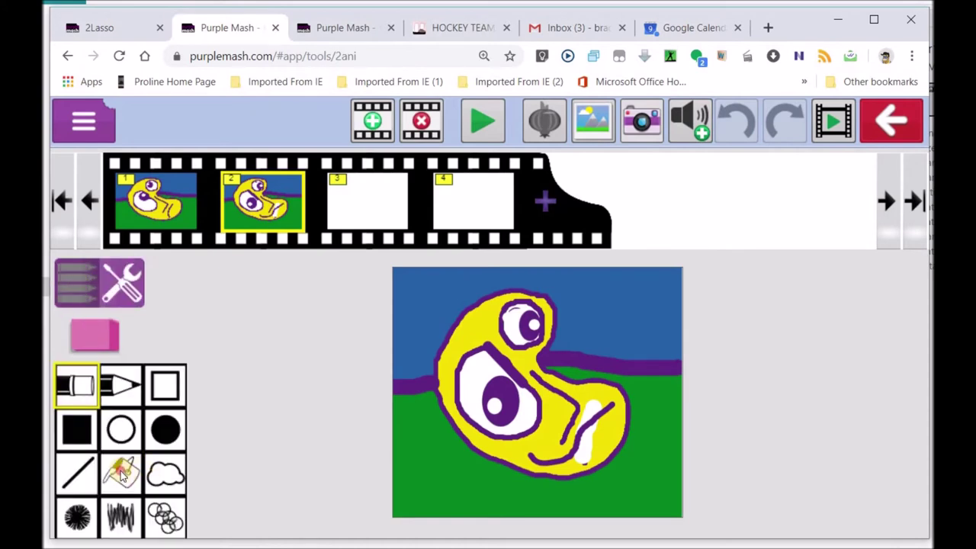
click(587, 453)
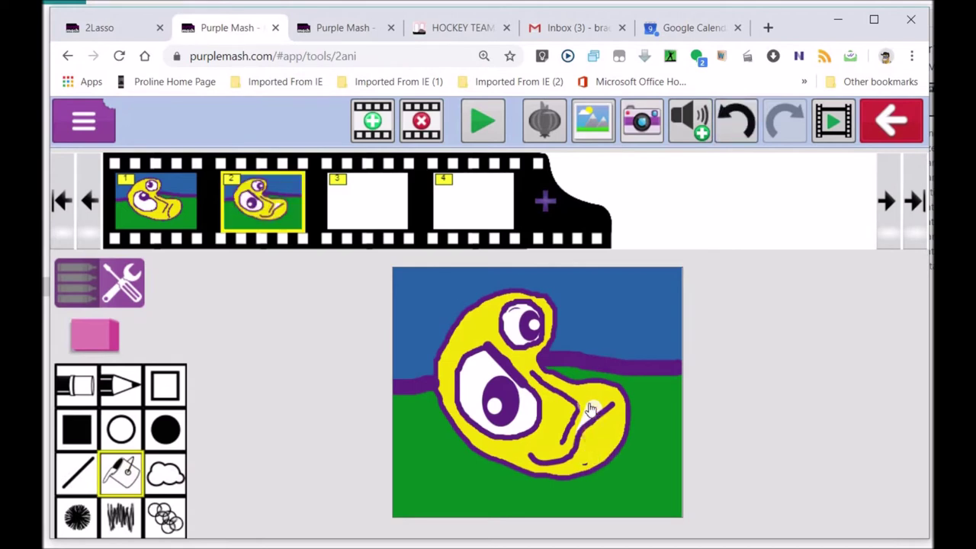
- Alternate between frames 1 and 2 to compare the mouths and eyes, ending on frame 2 with the pencil tool active
click(221, 206)
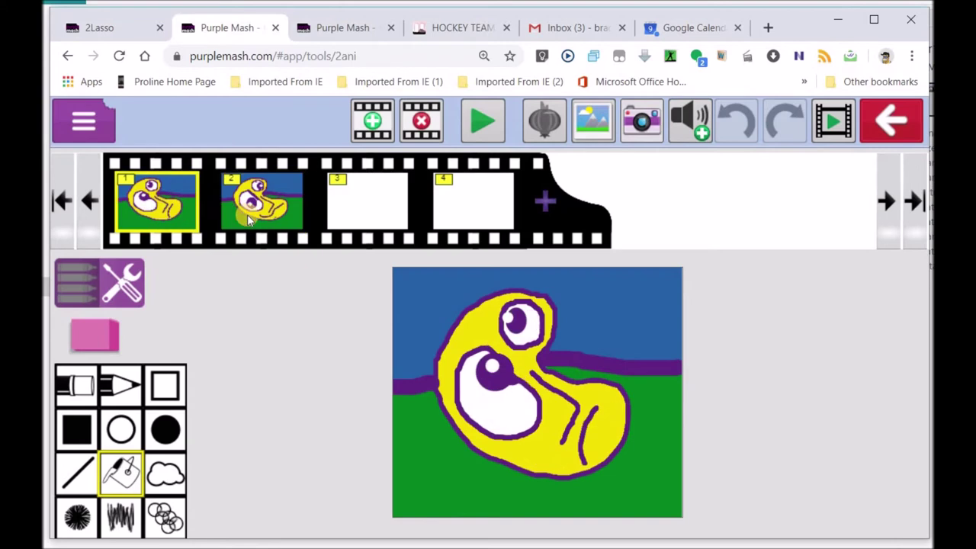
click(255, 214)
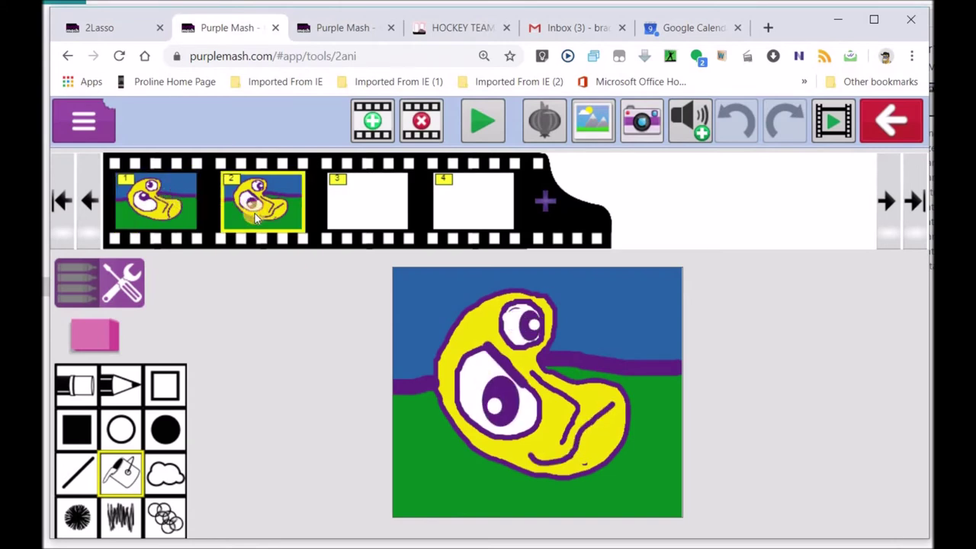
click(156, 198)
click(125, 386)
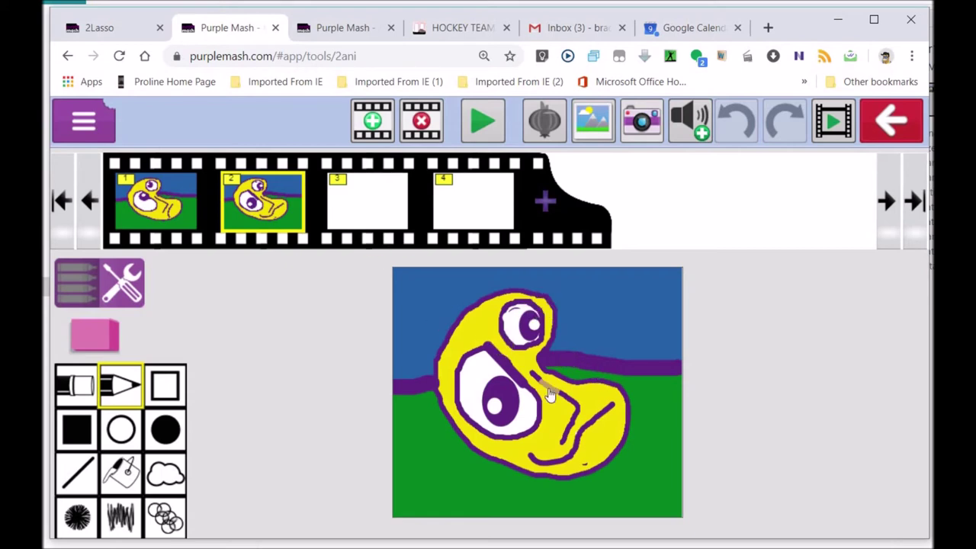
click(623, 427)
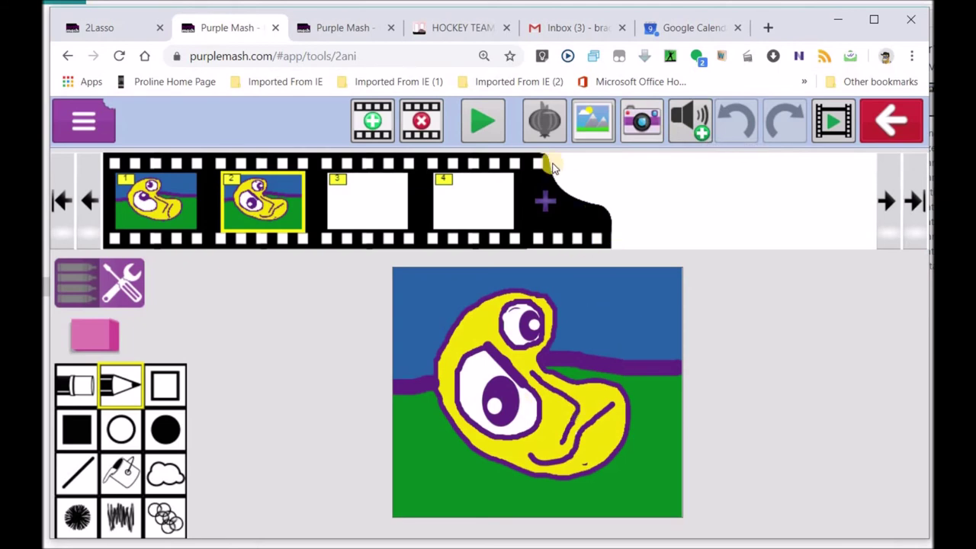
- Turn on Onion Skin and open the blank frame 3 with the frame 2 drawing showing faintly behind it
click(546, 118)
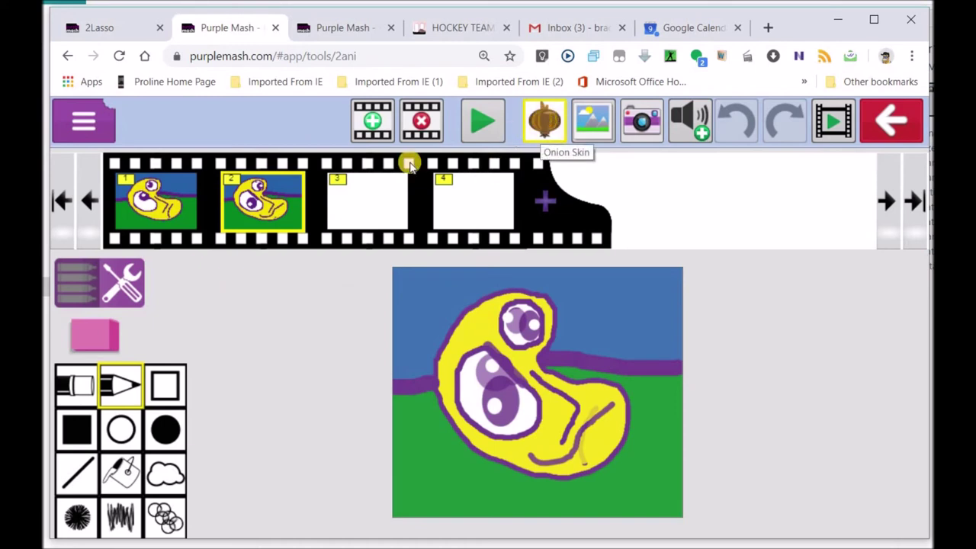
click(372, 202)
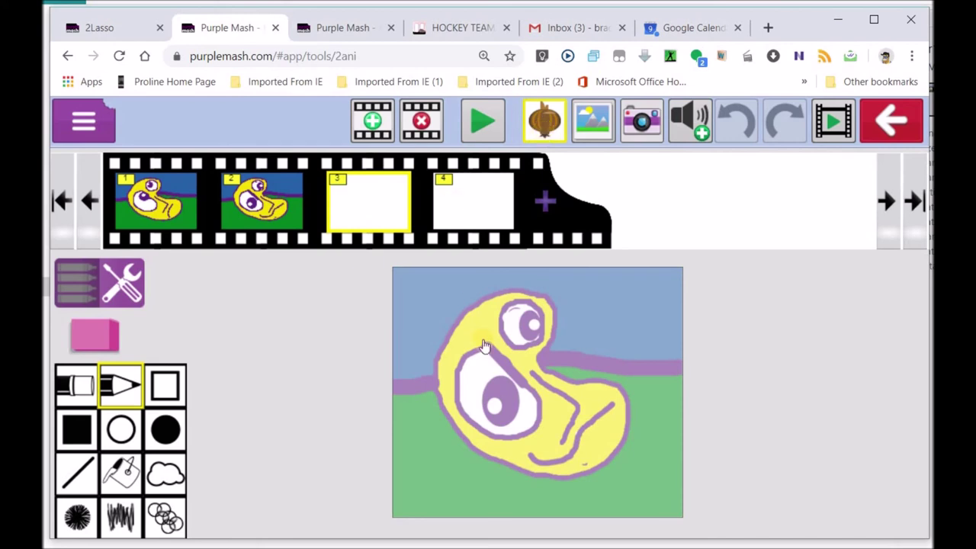
click(541, 126)
- Export the cartoon character drawing as an image, download it and close the export dialog
click(93, 127)
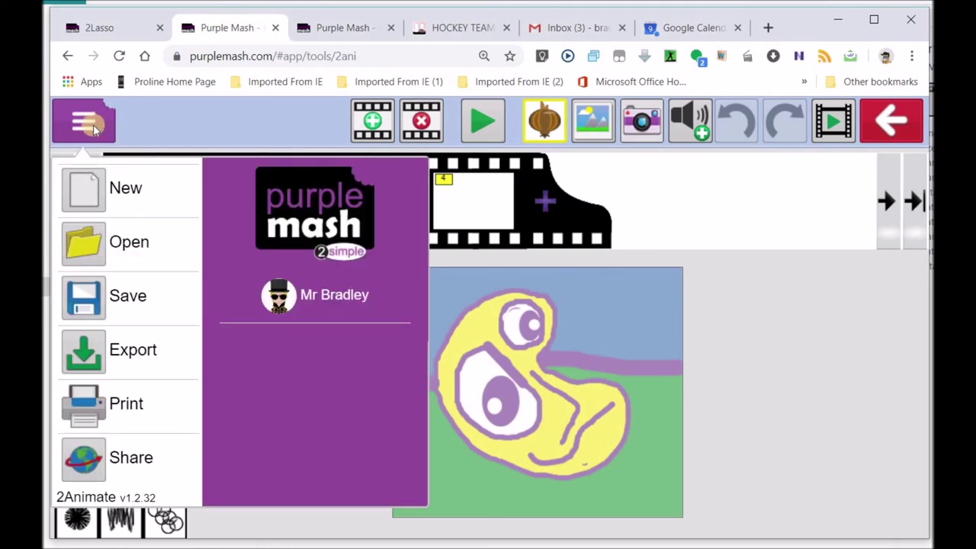
click(98, 352)
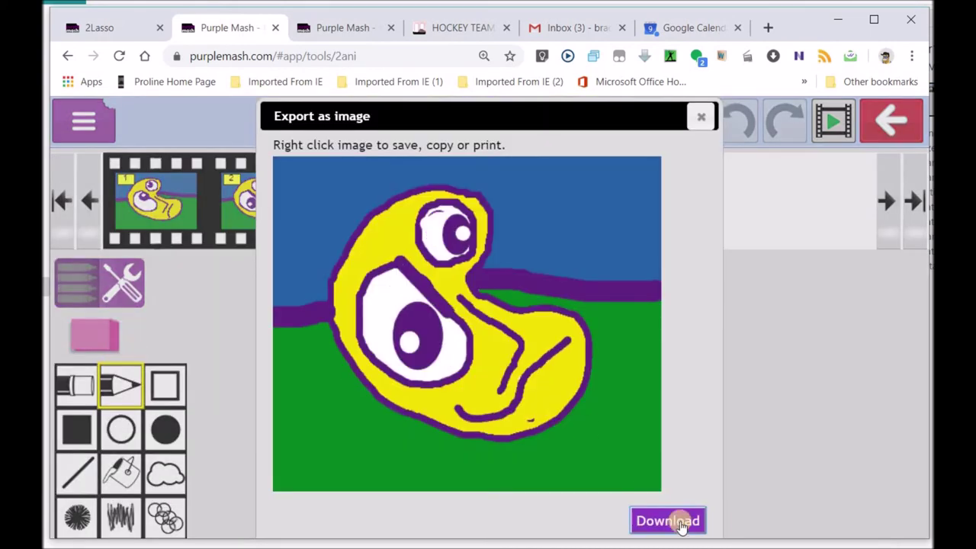
click(665, 520)
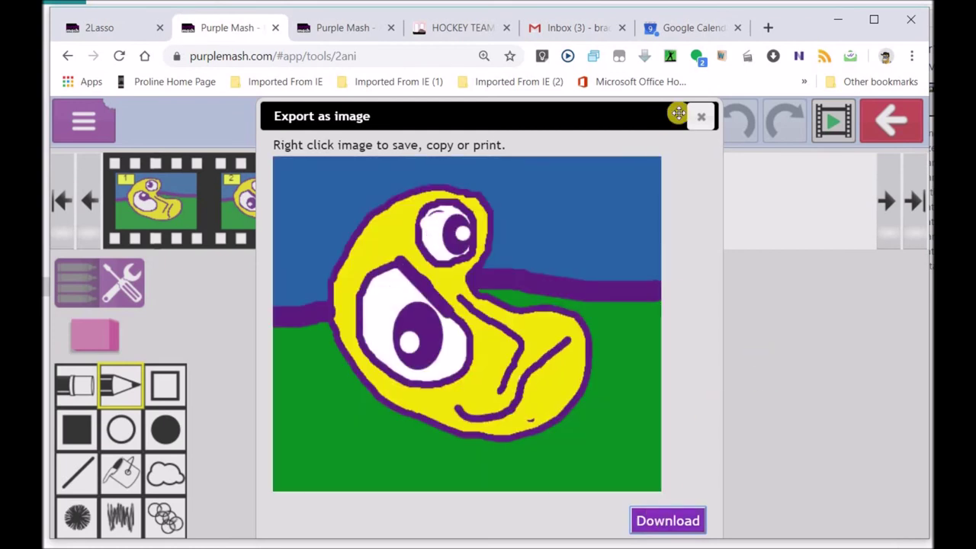
click(703, 117)
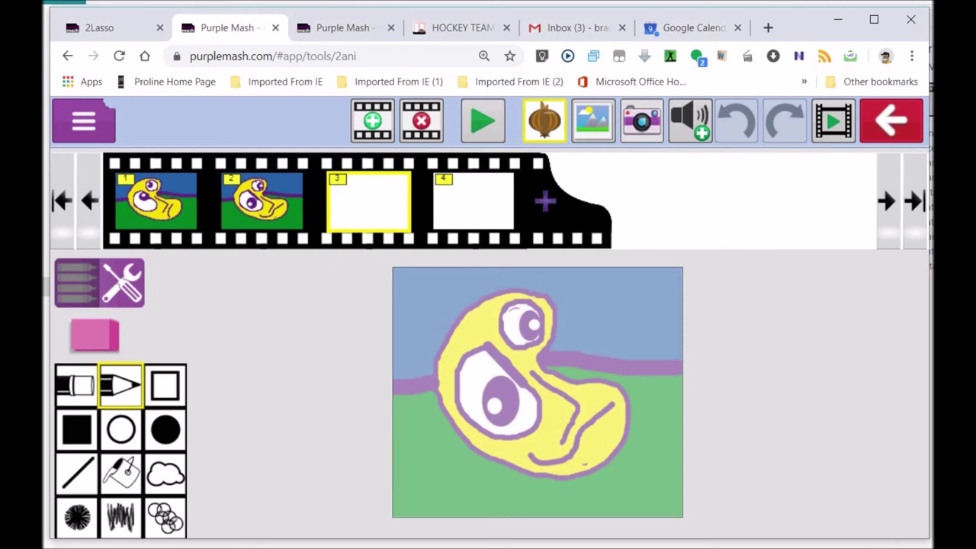
mouse_move(294, 546)
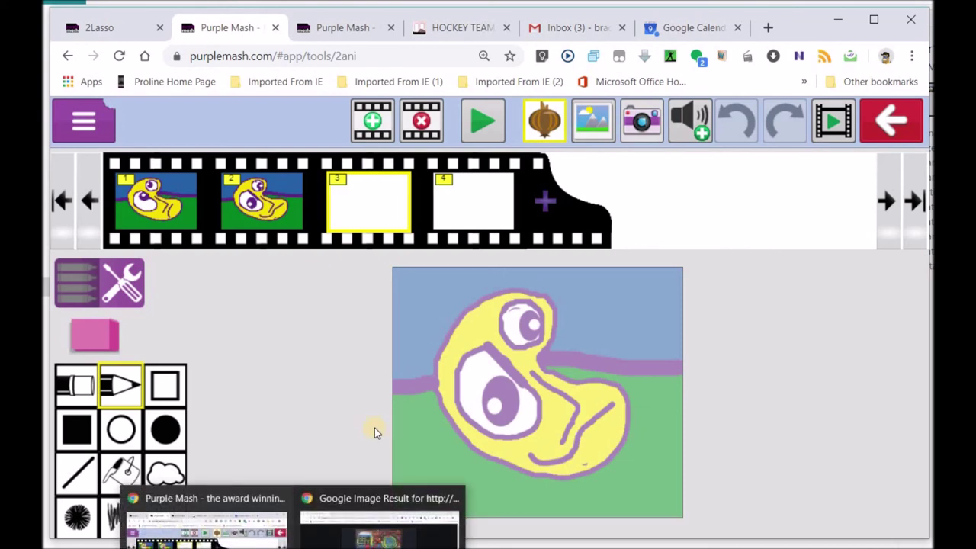